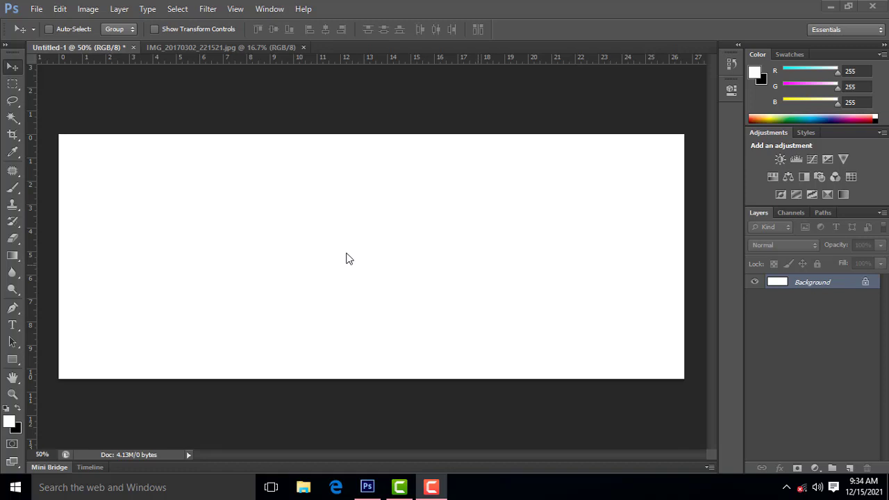
On a new layer, select a square about 7 by 7 ruler units near the canvas's left side, fill it black and deselect
click(850, 470)
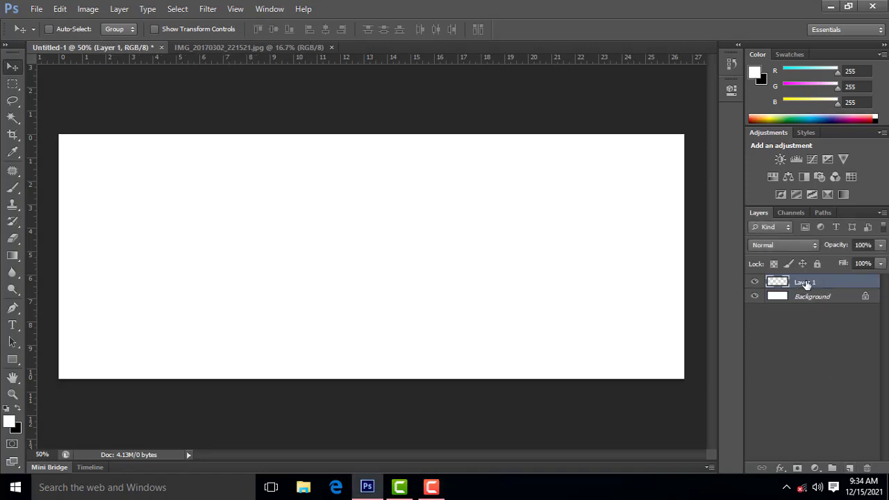
click(14, 84)
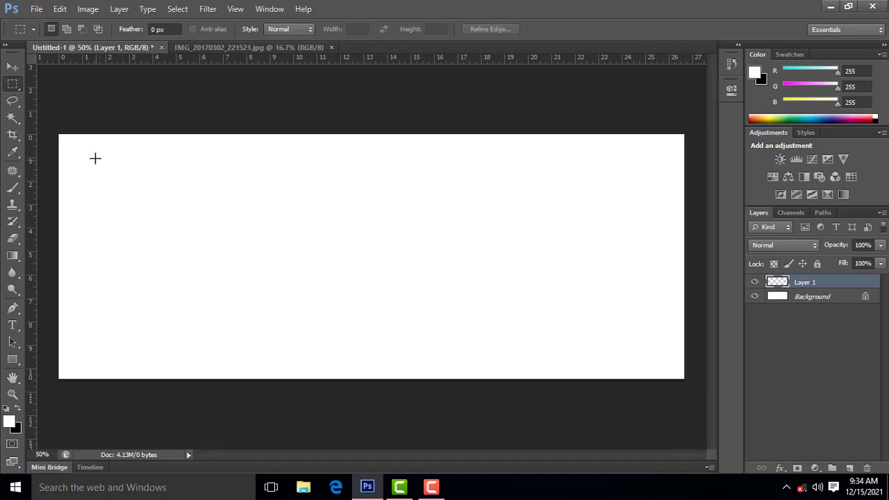
drag(95, 171, 264, 331)
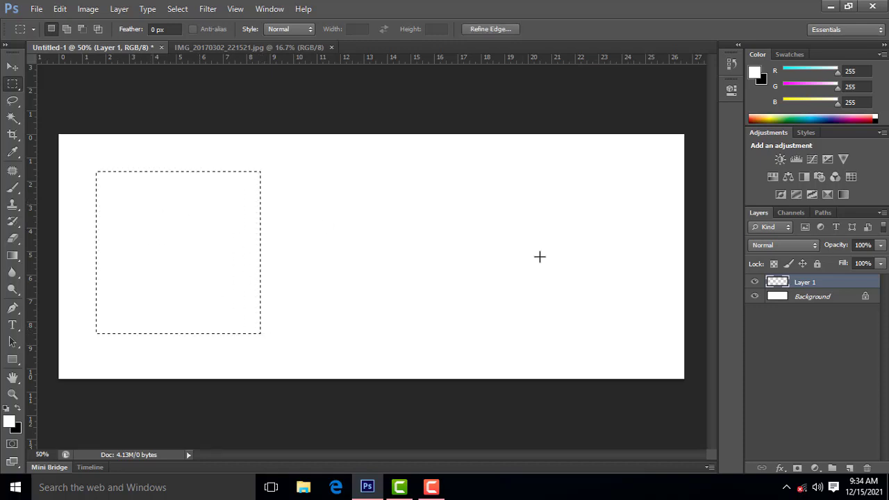
click(18, 409)
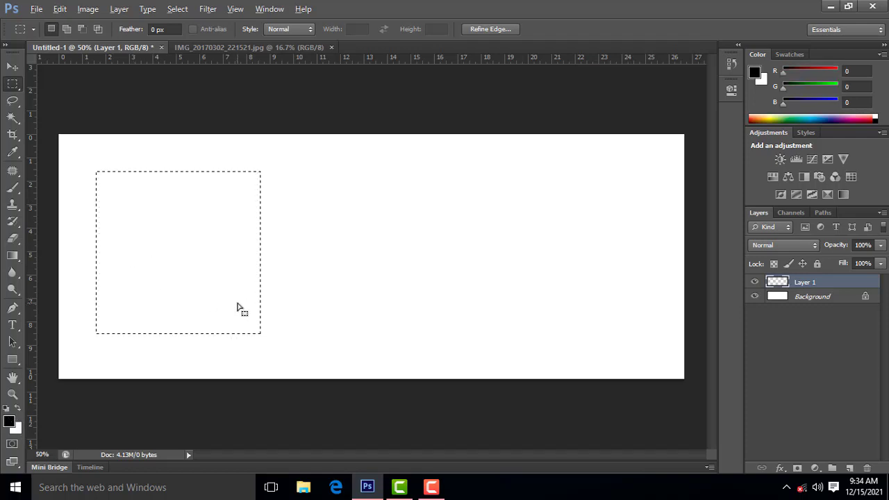
key(alt+BackSpace)
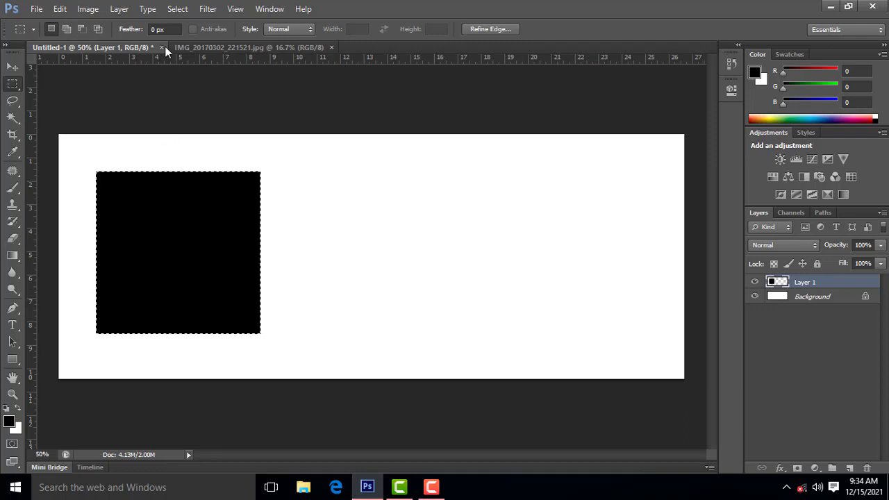
click(175, 9)
click(191, 34)
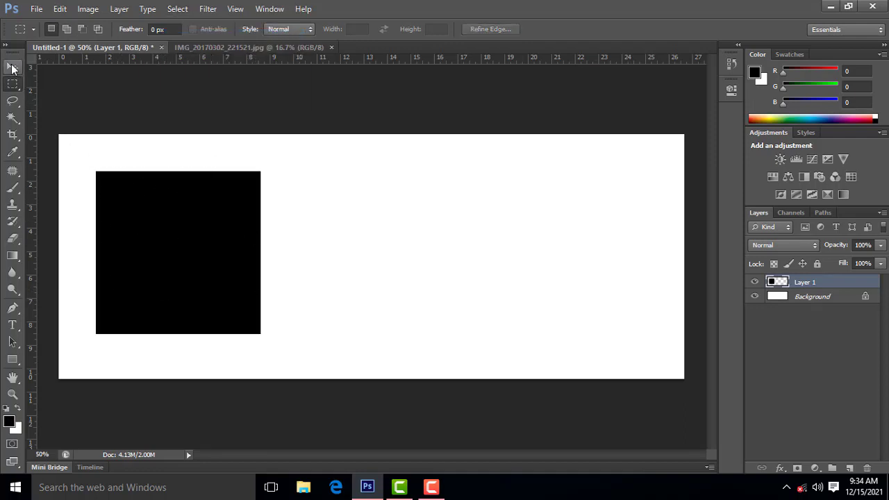
Duplicate the black square's layer and scale the copy about its centre to about 84%
click(12, 67)
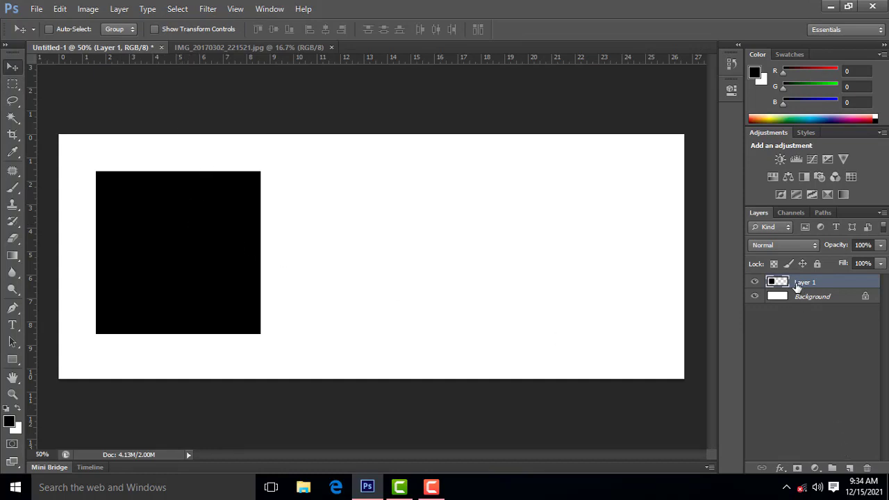
drag(797, 288, 852, 467)
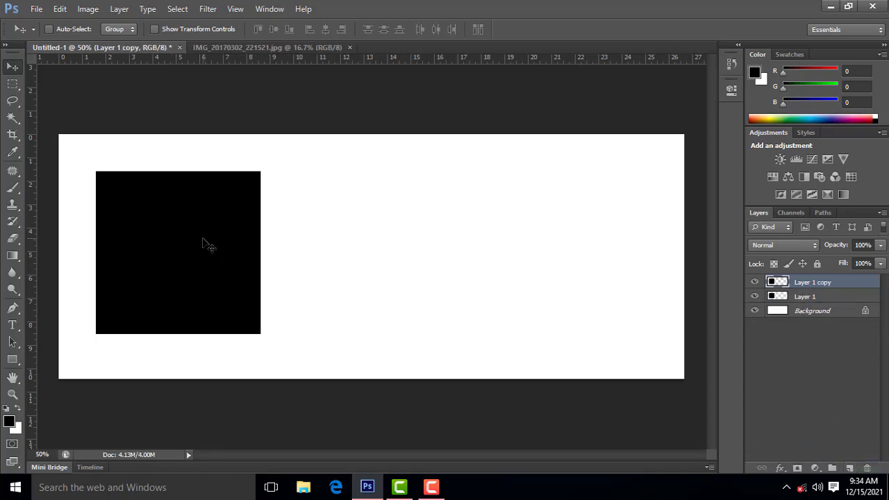
click(60, 9)
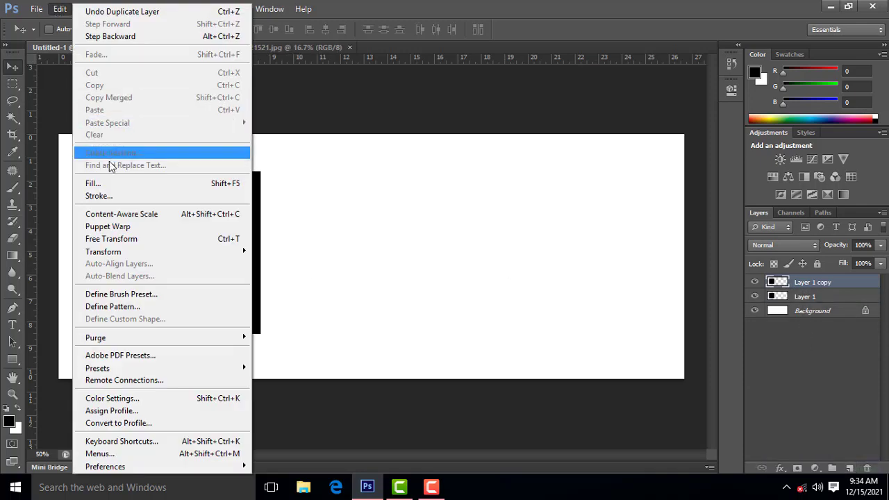
click(131, 241)
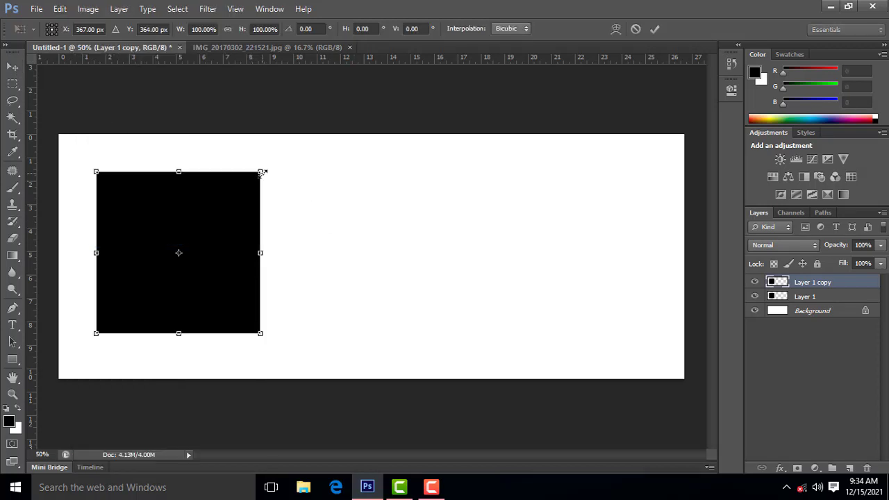
drag(260, 171, 254, 179)
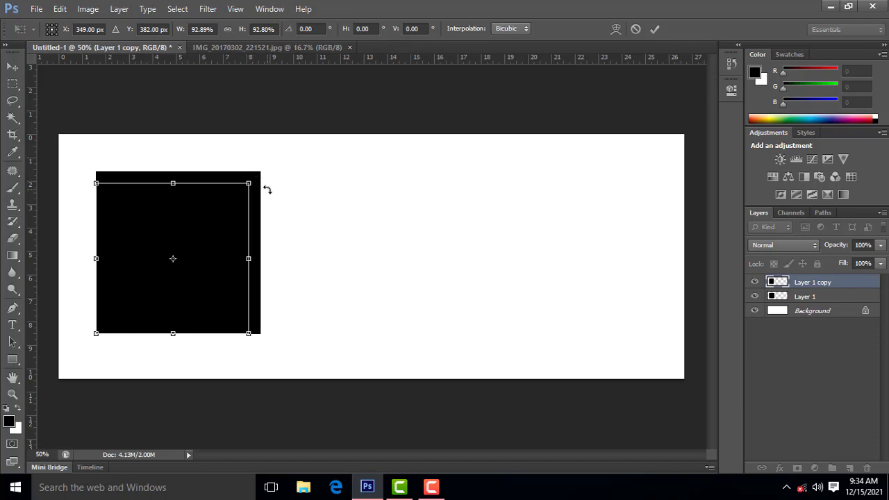
key(ctrl+z)
drag(262, 170, 247, 185)
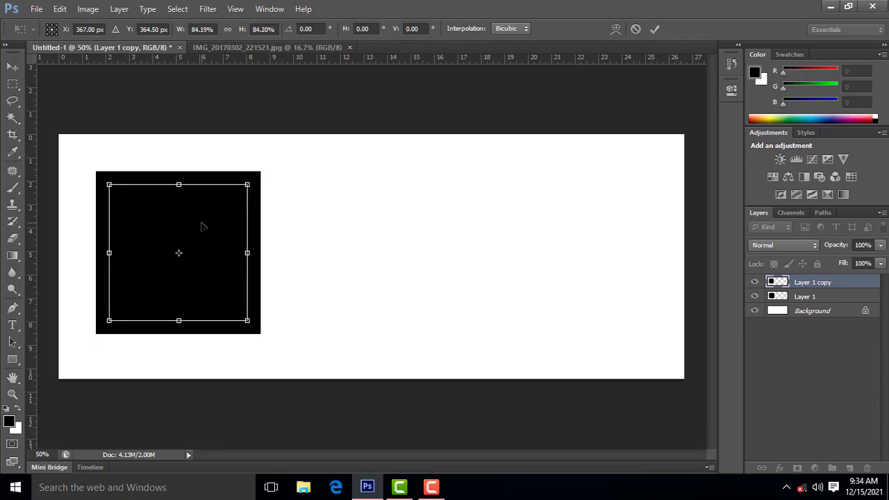
key(Return)
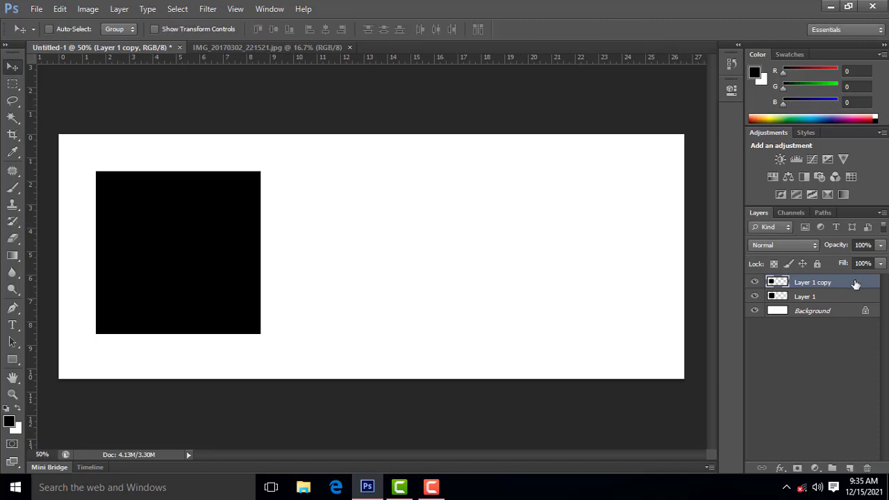
Apply a white (ffffff) Color Overlay to the smaller square on Layer 1 copy
double_click(855, 284)
click(120, 211)
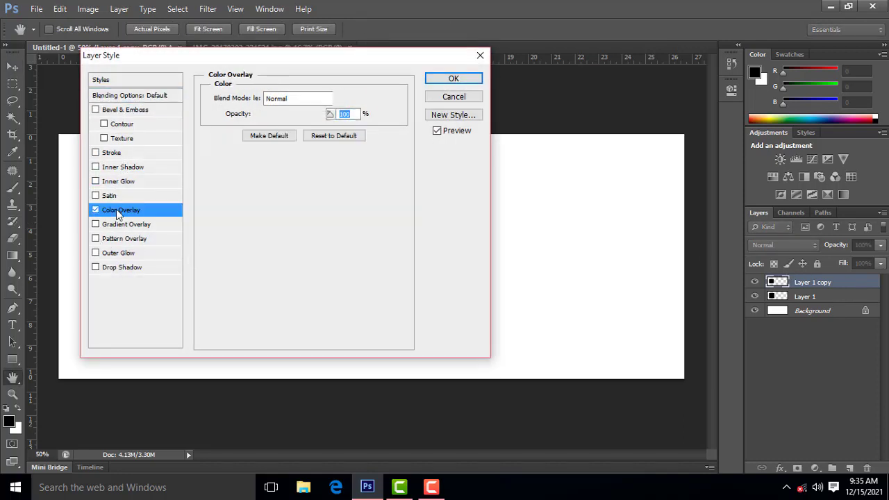
click(356, 99)
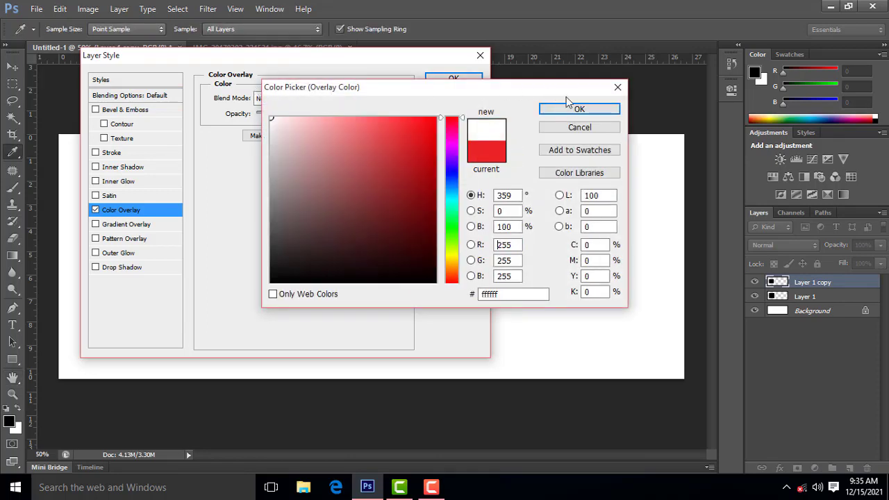
click(579, 108)
key(Return)
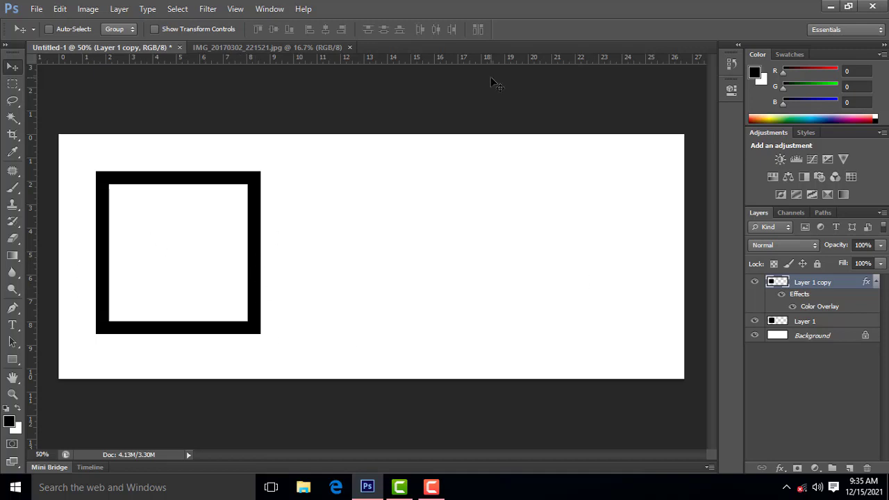
Switch between the frame document and IMG_20170302_221521.jpg, and select the entire photo
click(226, 49)
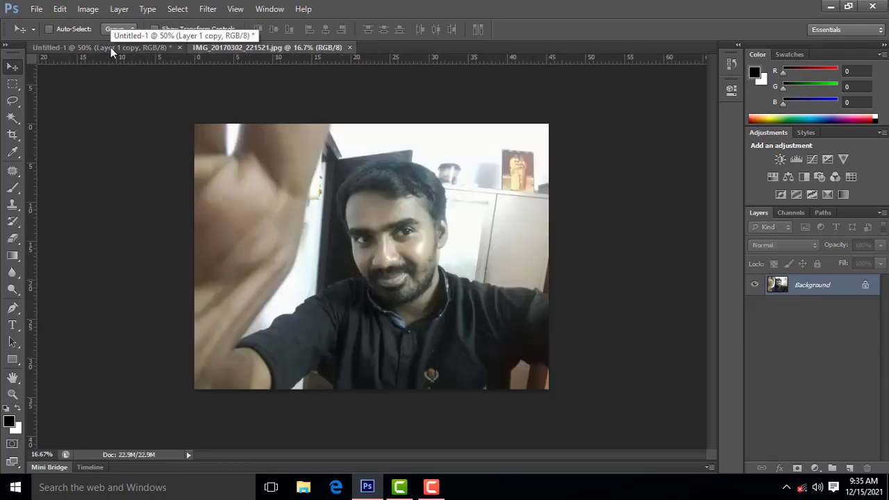
click(111, 49)
click(229, 46)
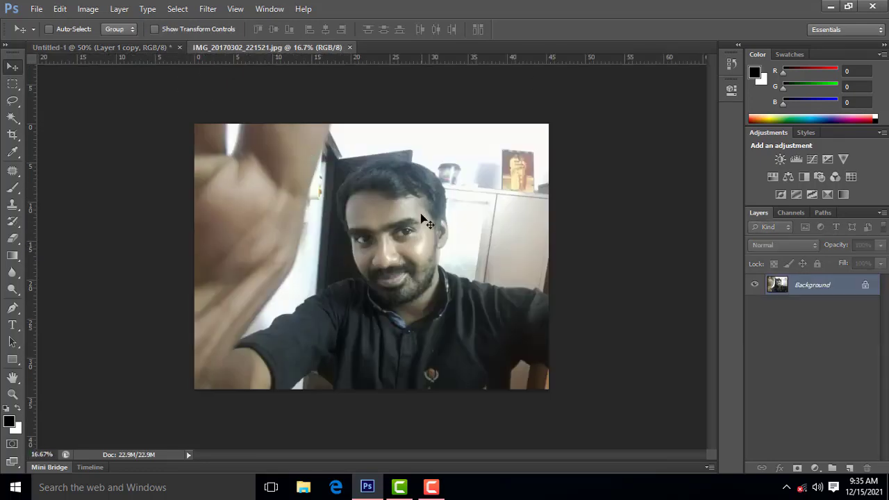
click(129, 48)
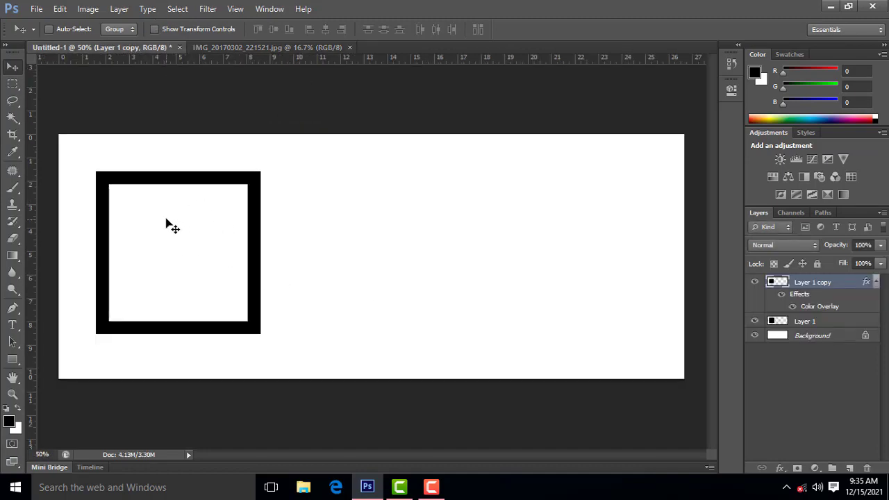
click(260, 48)
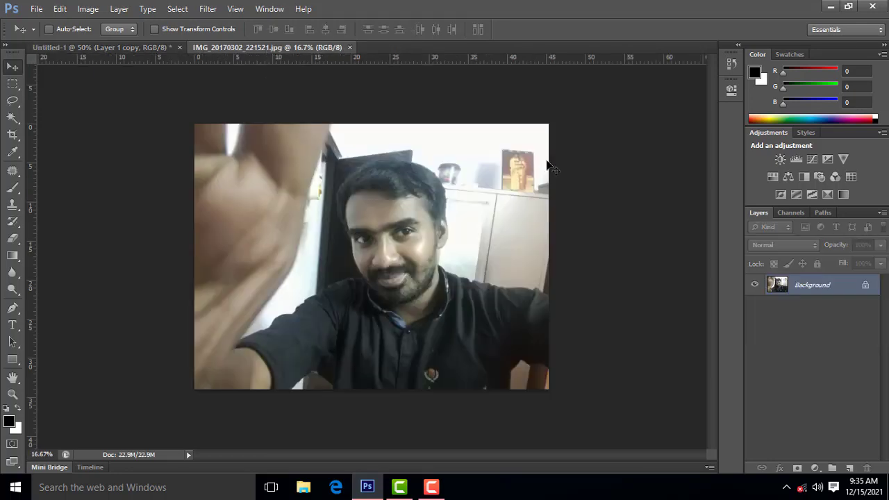
key(ctrl+a)
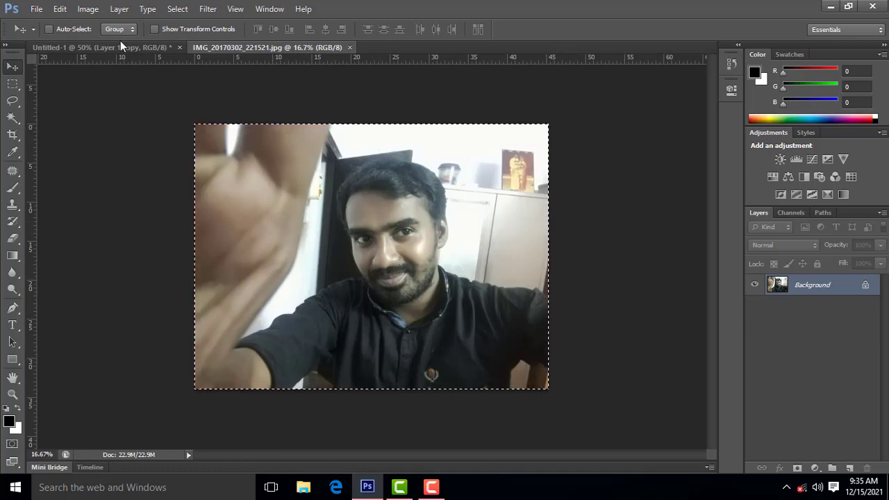
Open Notepad through the Windows Run dialog
right_click(15, 487)
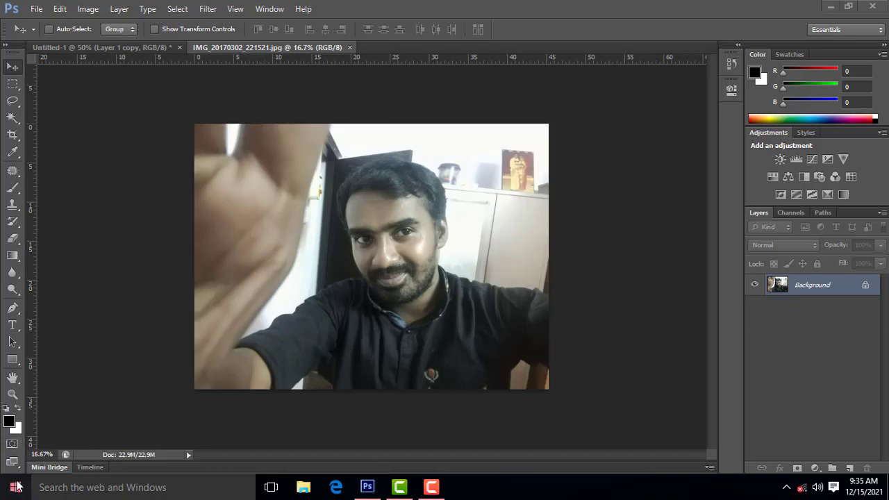
click(42, 443)
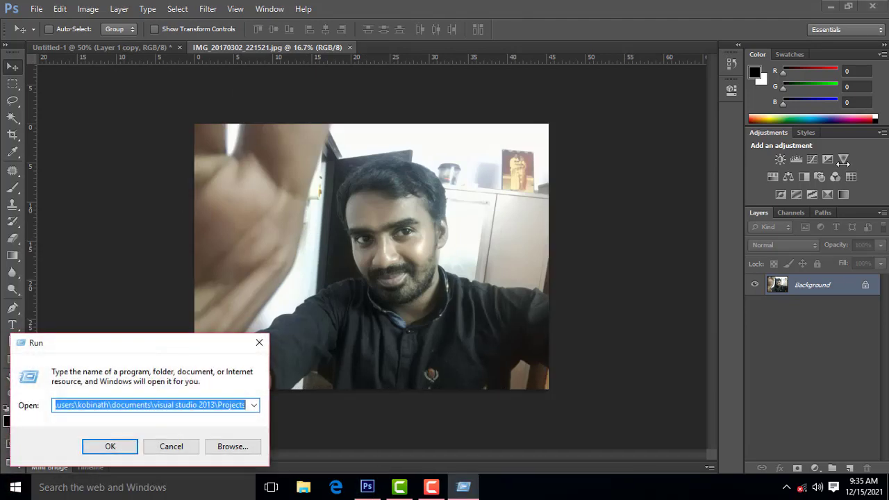
text(not)
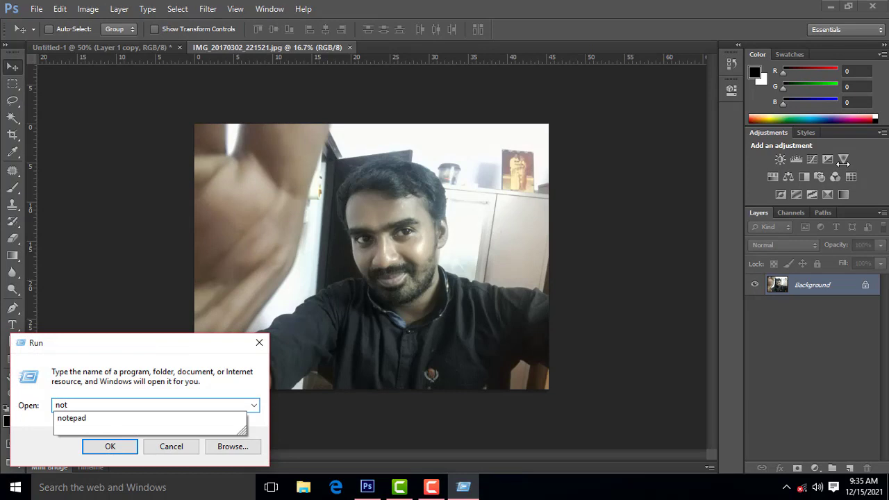
key(Down)
key(Return)
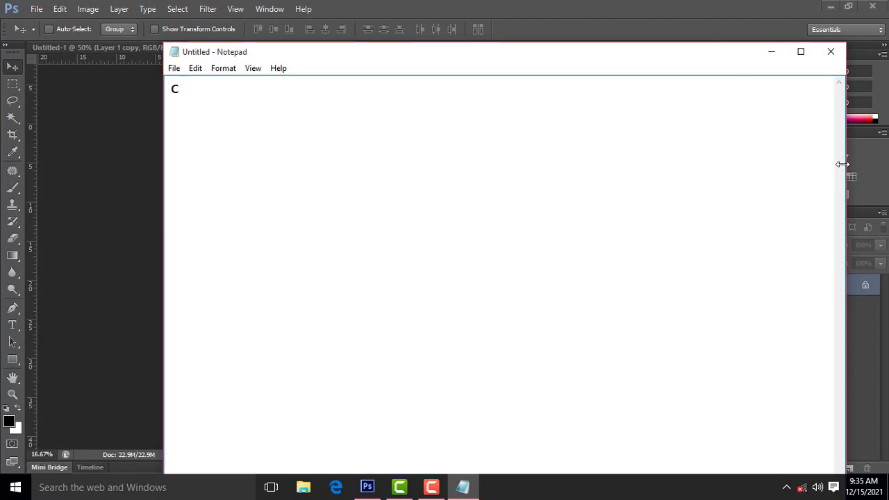
Write the shortcuts "ctrl + A" and "ctrl + C" on separate lines in Notepad and minimize its window
text(ctrl + A)
drag(296, 98, 182, 93)
double_click(174, 88)
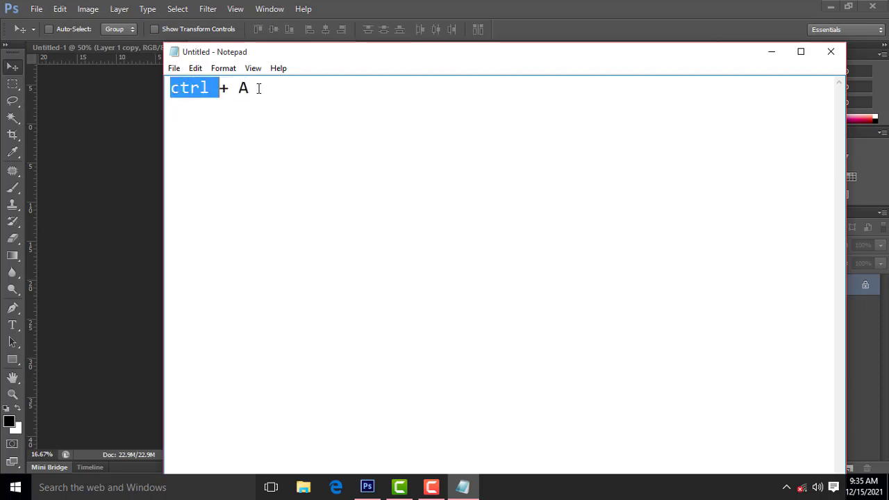
key(ctrl+a)
click(303, 98)
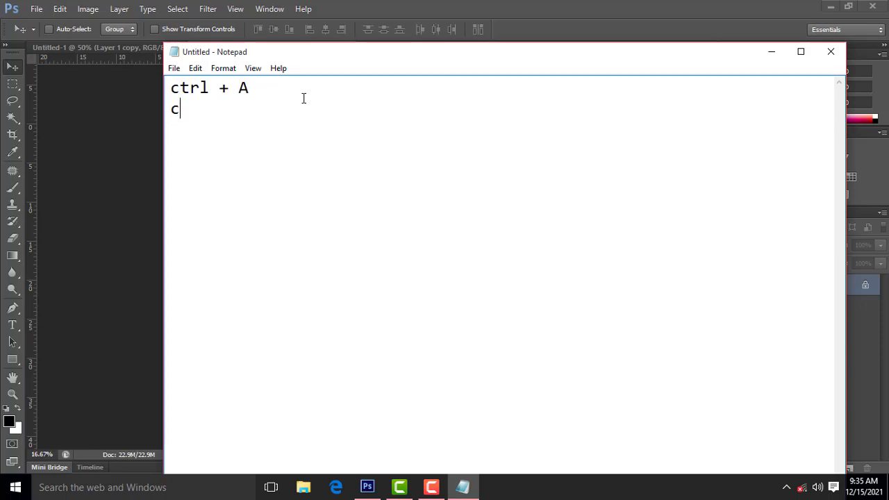
text(ctrl + C)
drag(288, 127, 102, 107)
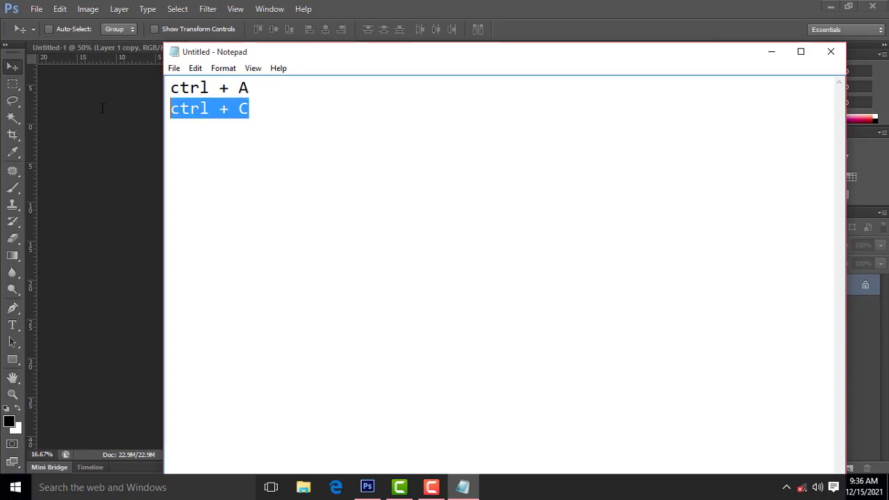
click(300, 108)
click(773, 53)
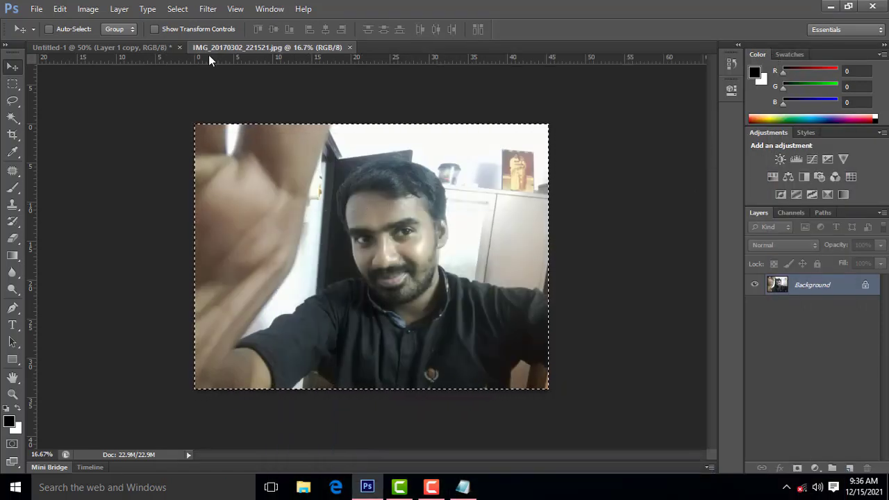
click(130, 48)
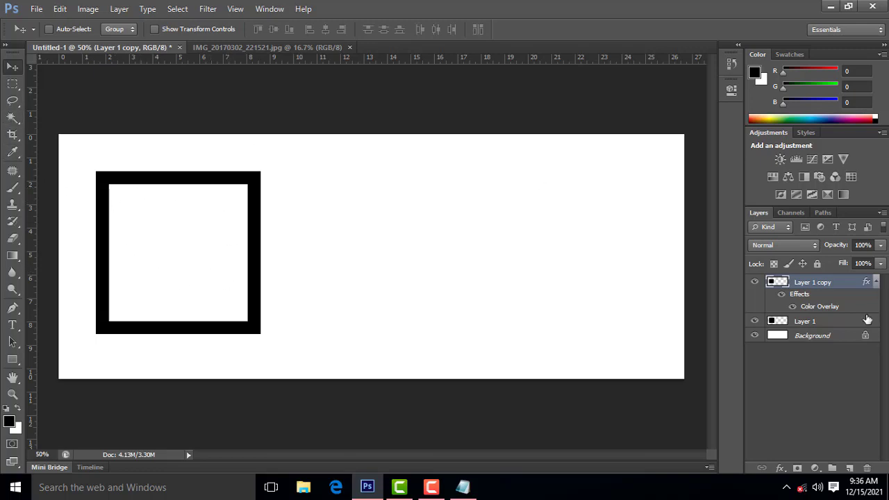
ctrl+click(773, 281)
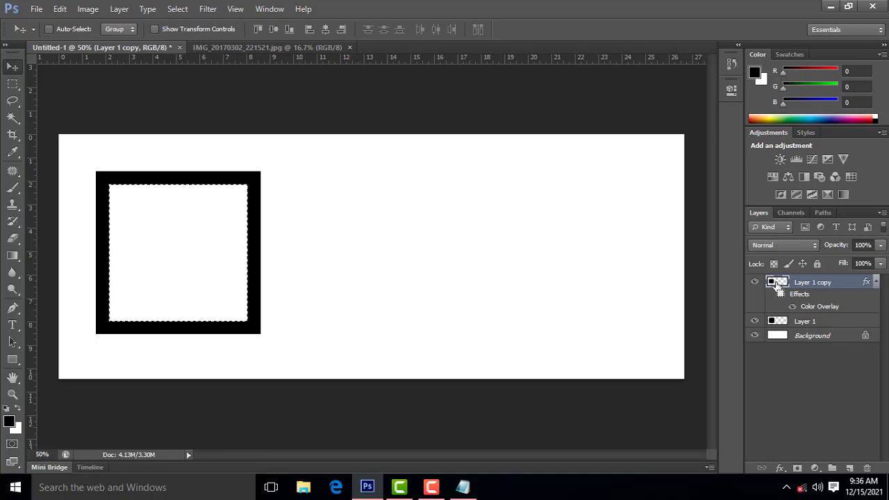
click(60, 9)
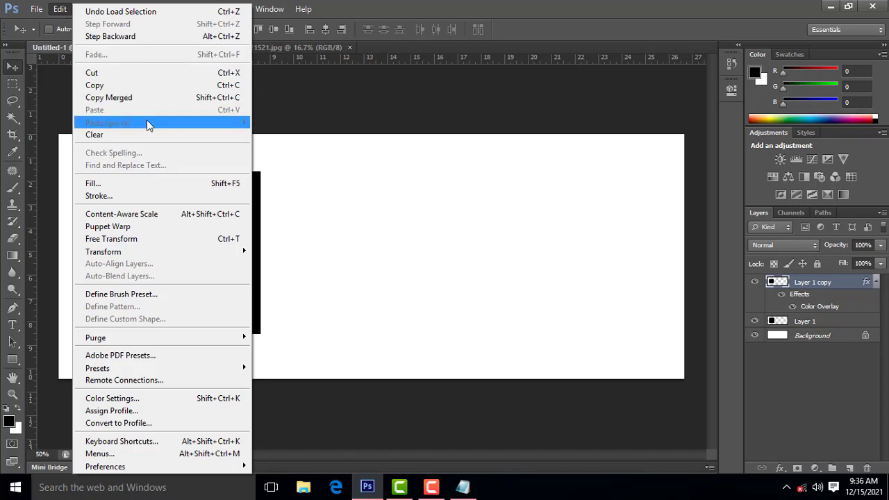
click(399, 187)
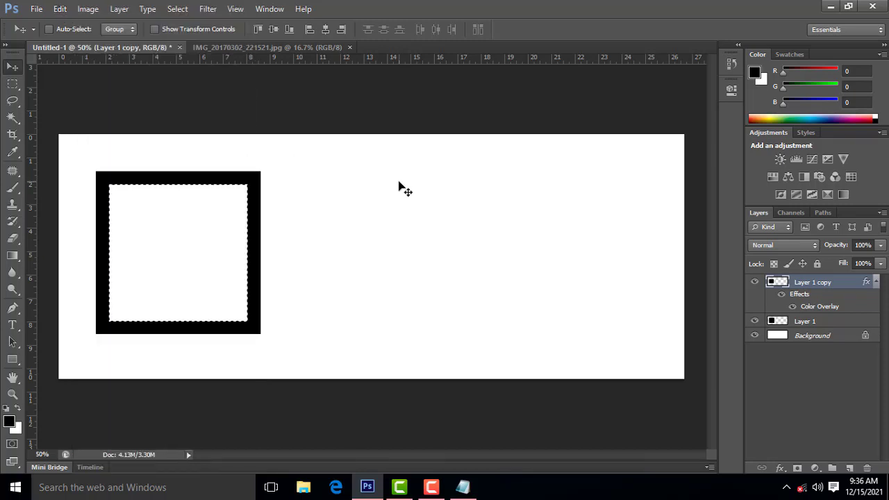
Copy the whole photo, load the Layer 1 copy square as a selection in the frame document, and paste the photo with Paste Into
click(243, 48)
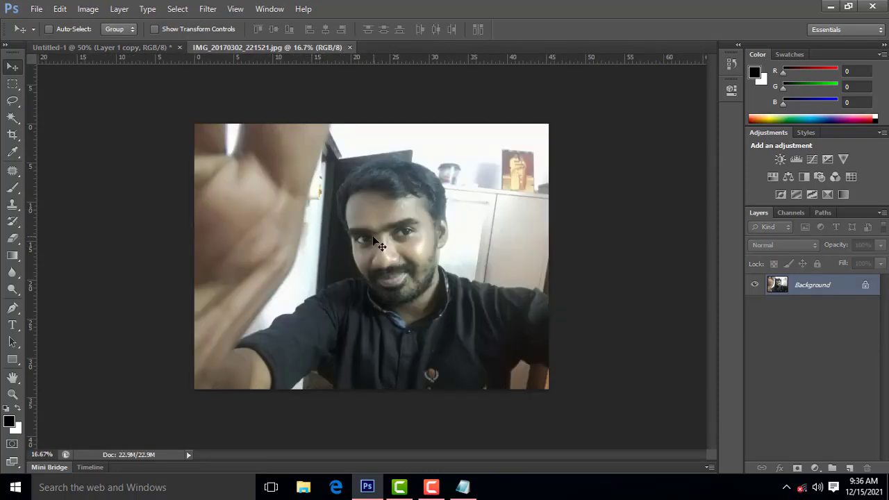
click(120, 48)
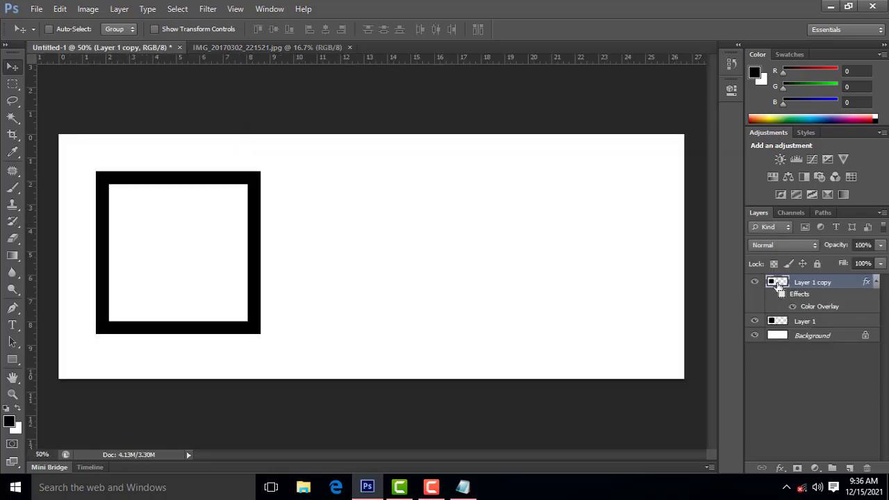
ctrl+click(777, 284)
click(61, 8)
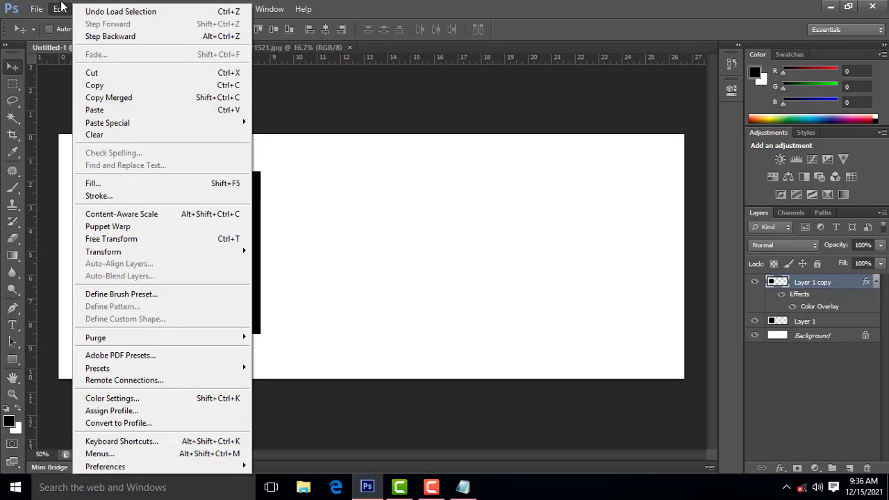
mouse_move(138, 122)
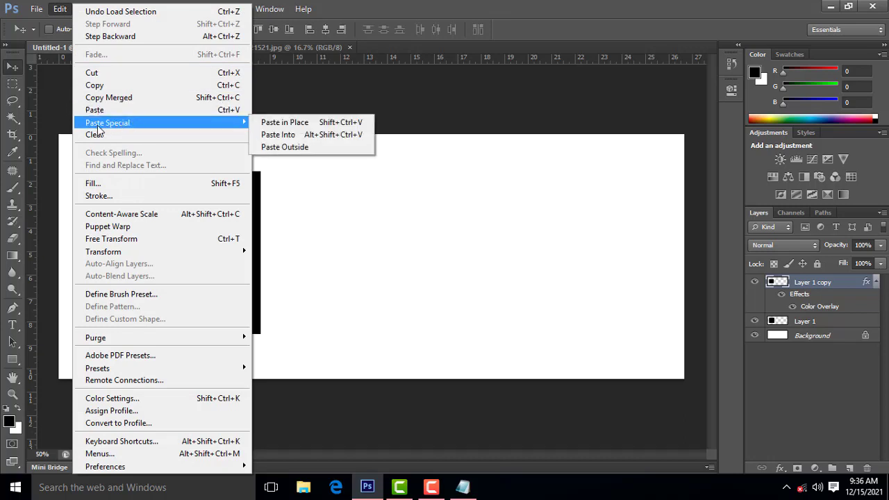
mouse_move(178, 125)
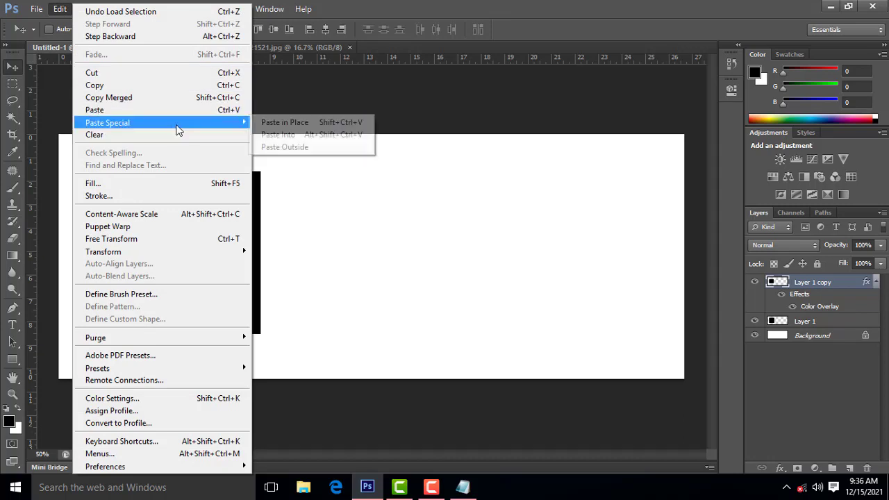
click(282, 134)
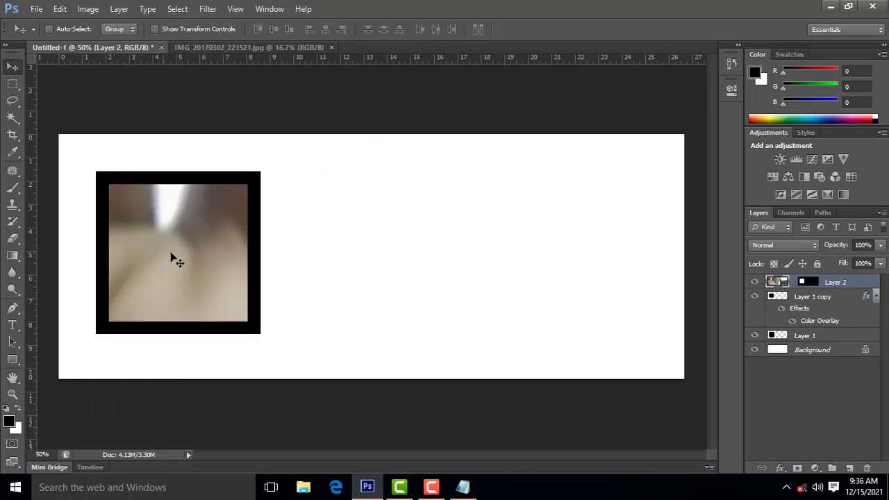
Scale the pasted photo to about 21% with Free Transform and position it so the face sits inside the black frame
drag(175, 257, 240, 214)
key(ctrl+t)
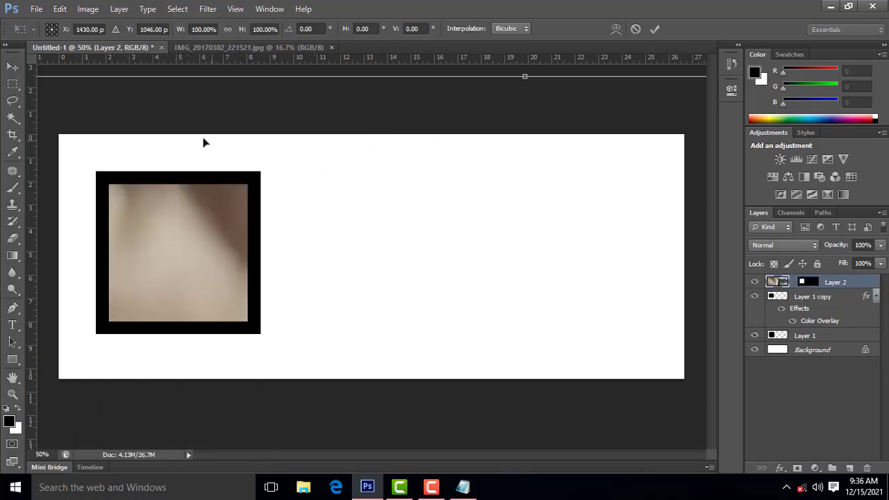
drag(204, 141, 381, 163)
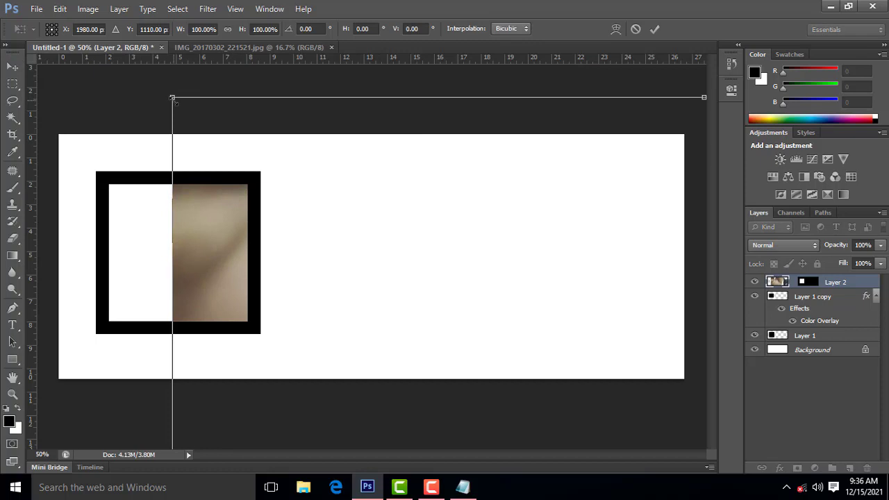
drag(173, 99, 97, 186)
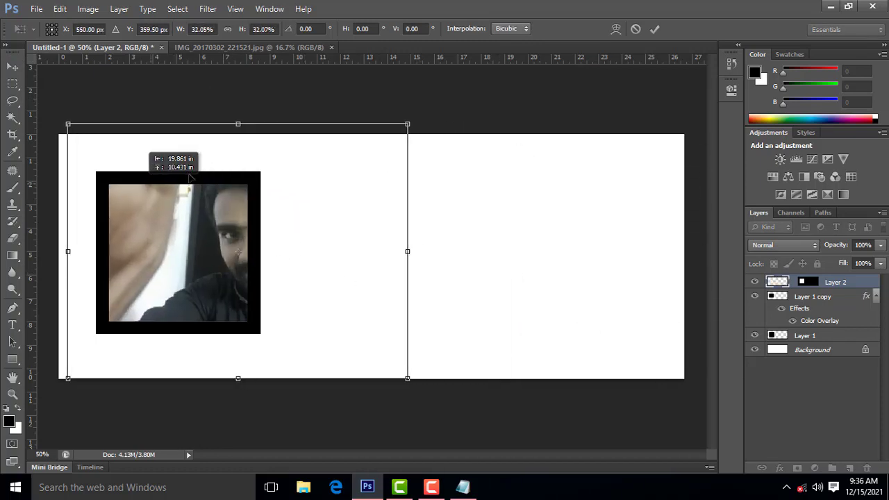
drag(409, 129, 350, 167)
drag(267, 218, 196, 215)
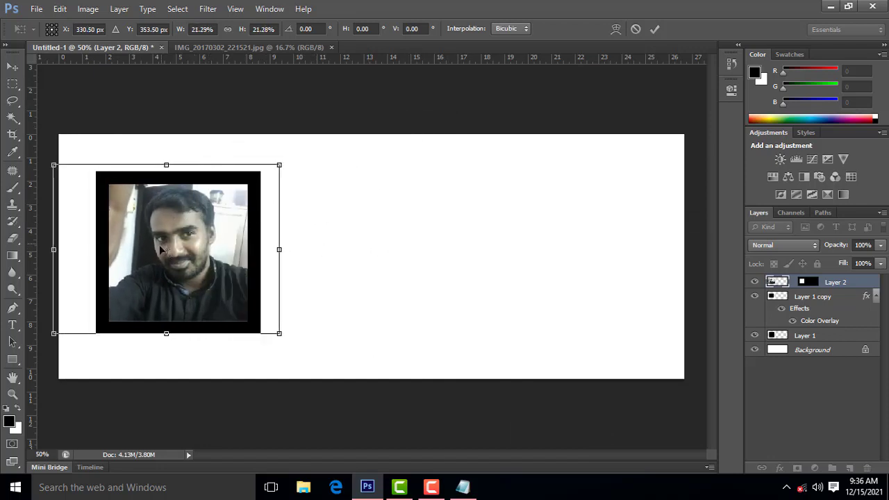
drag(159, 249, 157, 255)
key(Return)
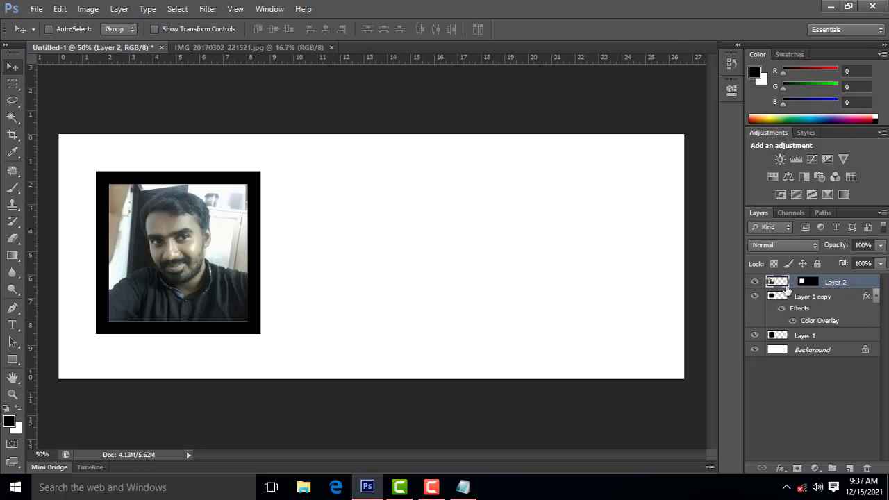
Delete Layer 2, the masked photo layer, from the frame document
click(868, 468)
click(420, 187)
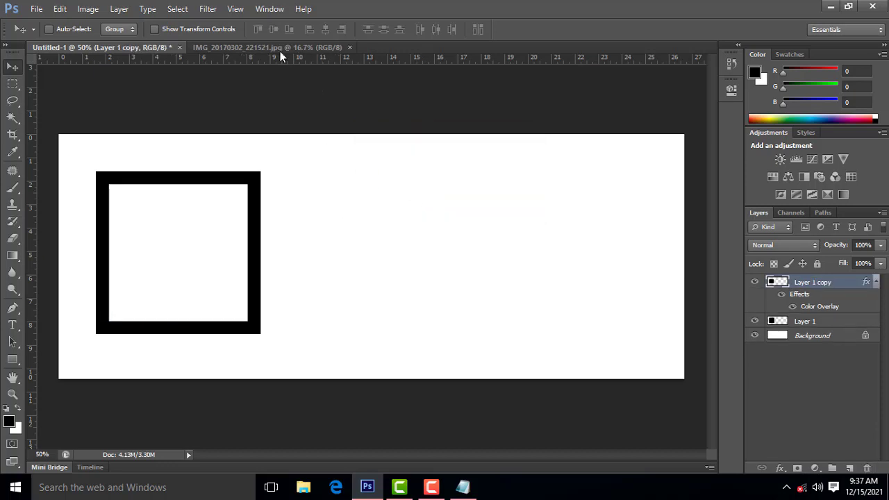
Copy the photo from the floated IMG_20170302_221521.jpg window into the frame document, dock the window back, and move the photo right of the frame
click(270, 47)
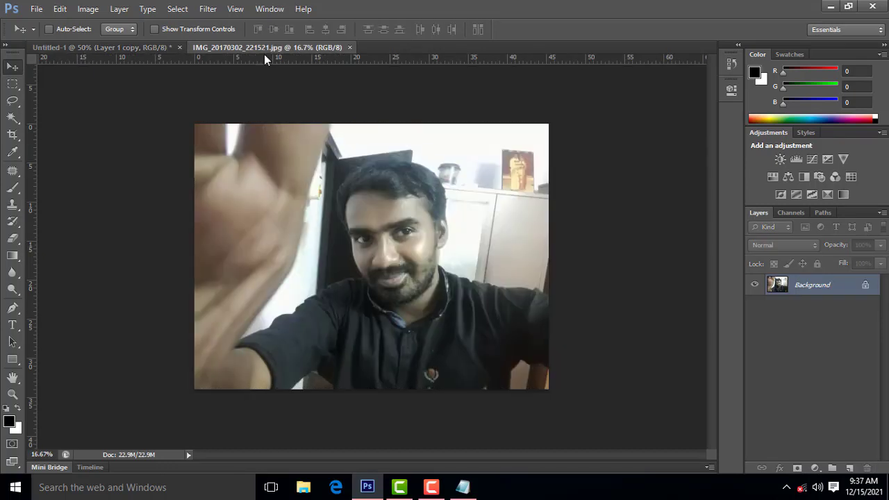
drag(261, 47, 428, 132)
drag(537, 278, 170, 250)
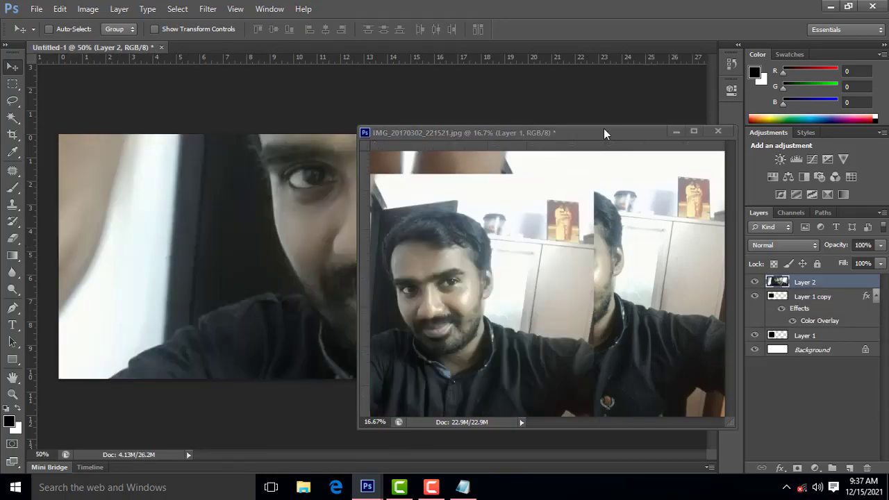
drag(604, 132, 102, 48)
click(102, 49)
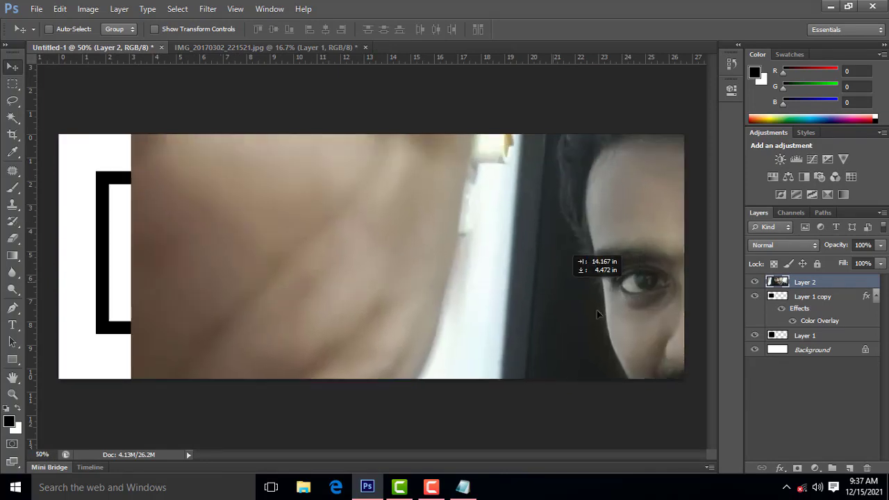
drag(596, 310, 403, 302)
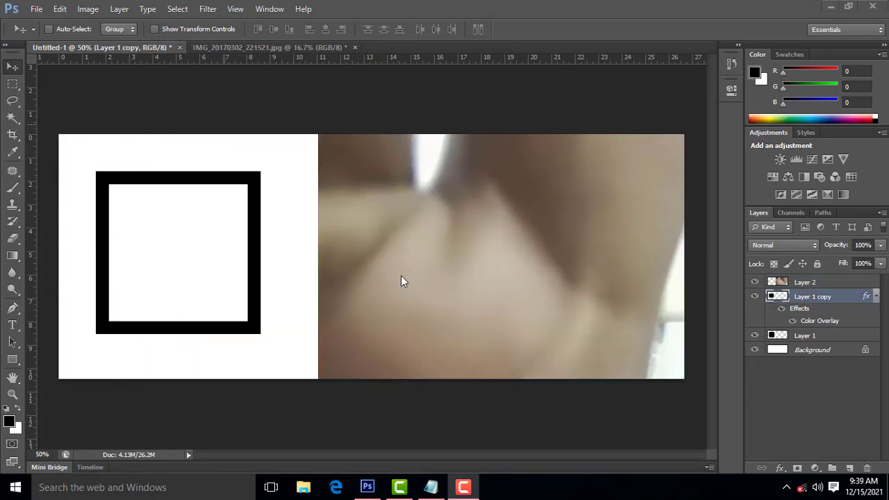
Check the photo document, return to Untitled-1, and delete the oversized photo on Layer 2
click(268, 50)
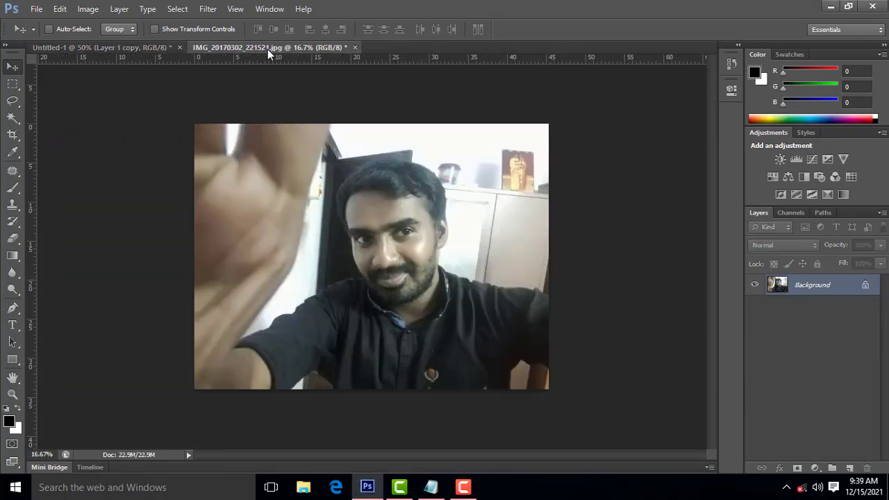
click(135, 48)
right_click(454, 204)
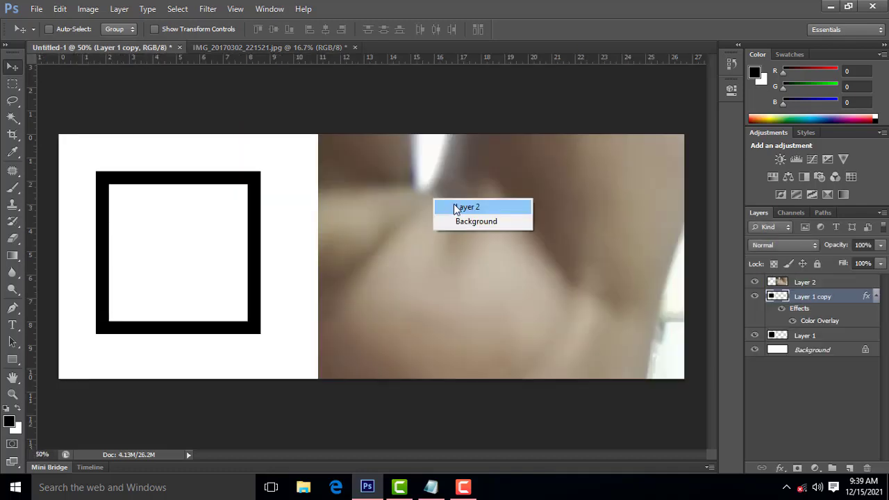
click(455, 204)
key(Delete)
Float the photo document, copy its image into Untitled-1 as a new layer, and dock the photo window back as a tab
drag(271, 47, 612, 197)
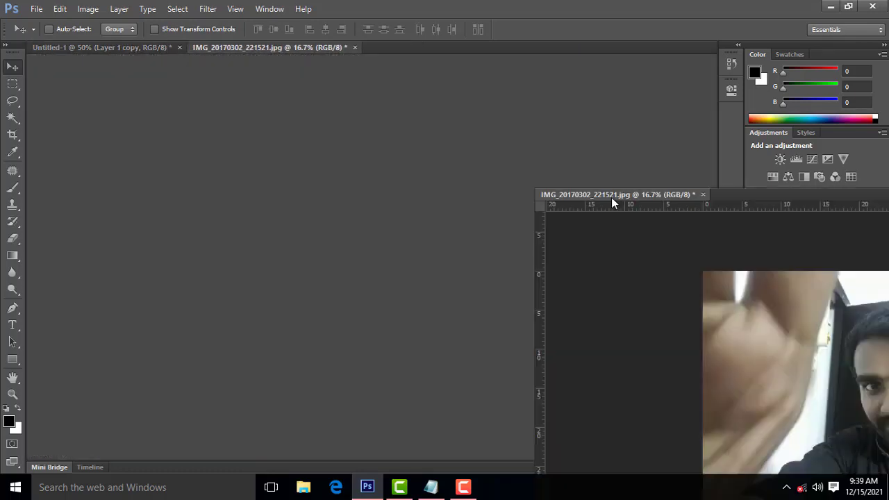
drag(750, 342, 436, 247)
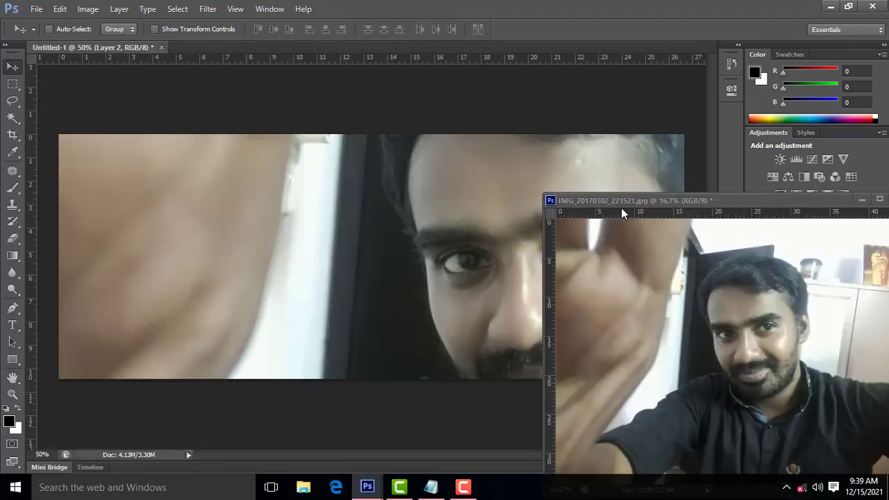
drag(621, 202, 317, 45)
click(117, 46)
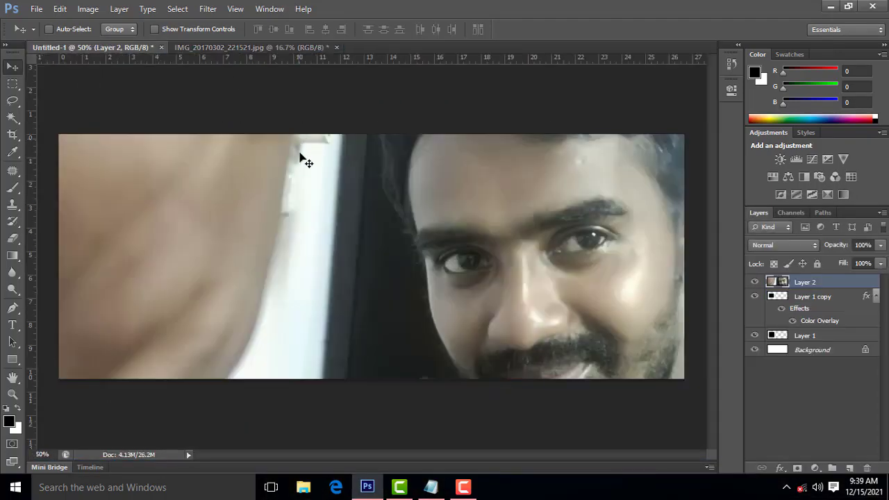
Select the photo layer on the canvas and move it right of the black frame to uncover the square
right_click(260, 197)
click(277, 203)
right_click(270, 206)
click(284, 217)
drag(283, 217, 492, 317)
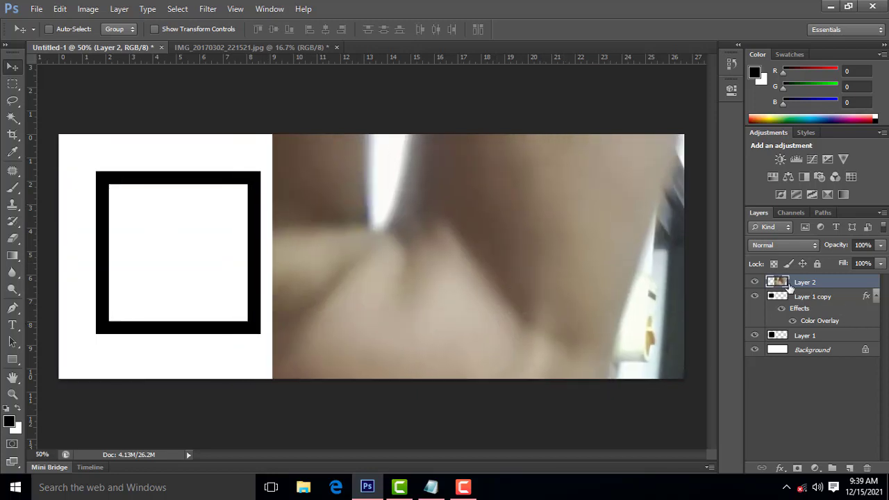
Hide the Color Overlay on Layer 1 copy, fill its square with white as the foreground color, and deselect
click(793, 321)
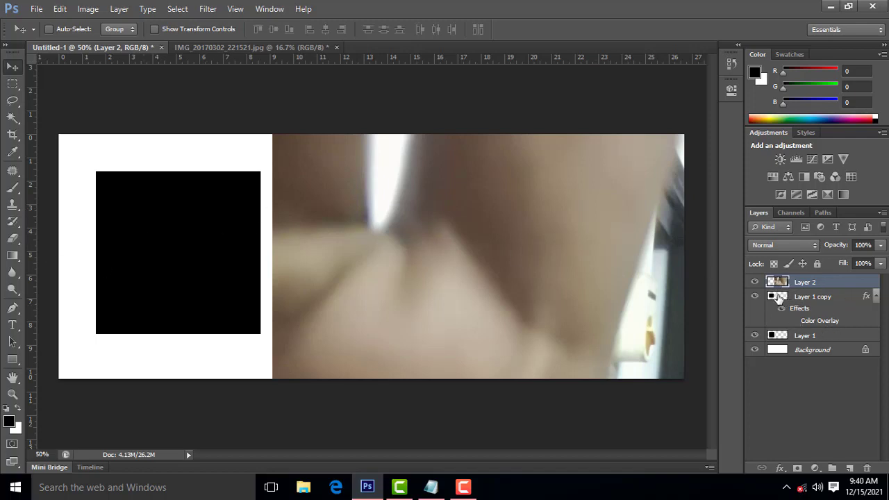
click(779, 299)
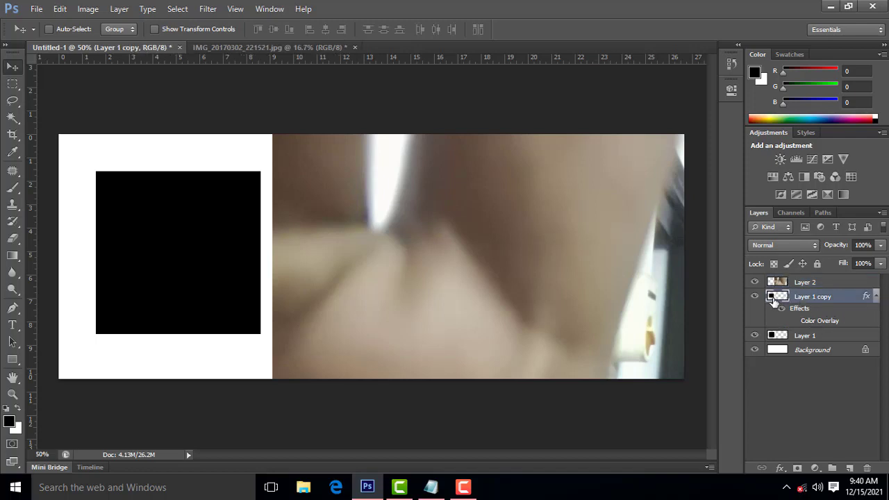
ctrl+click(773, 299)
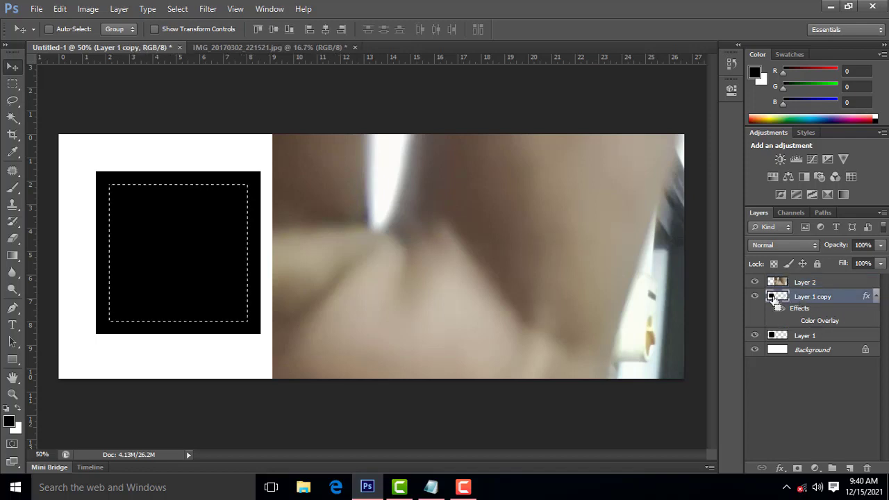
click(18, 411)
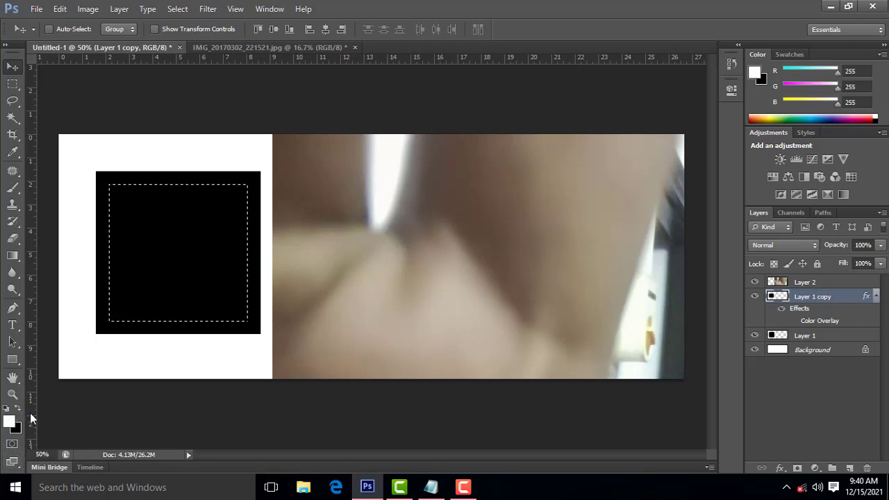
key(alt+BackSpace)
key(ctrl+d)
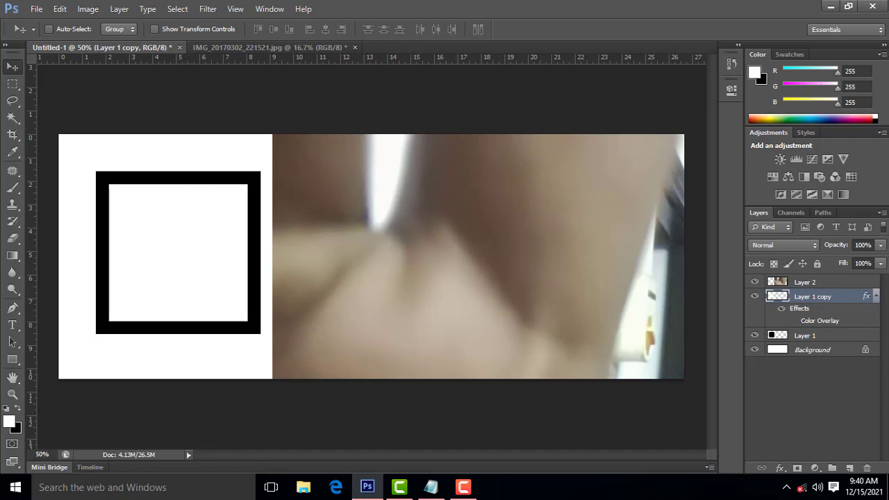
Create a clipping mask from Layer 2 so the photo is clipped to the Layer 1 copy square
click(784, 284)
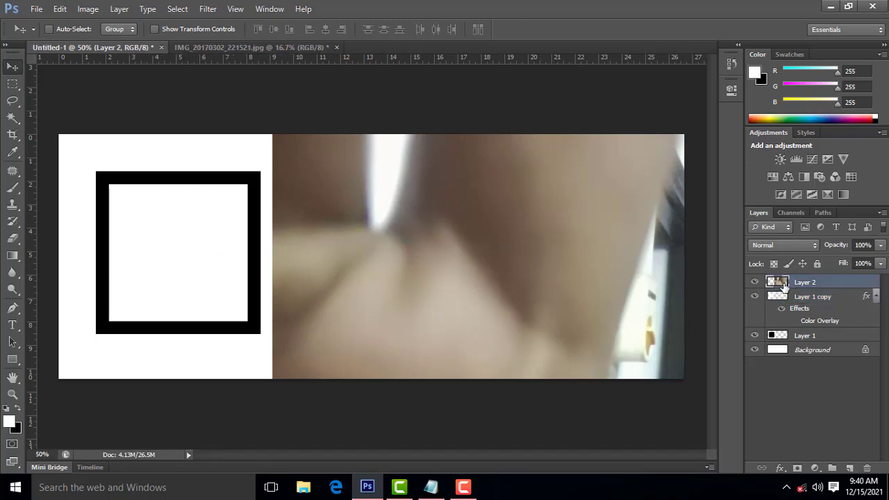
right_click(790, 281)
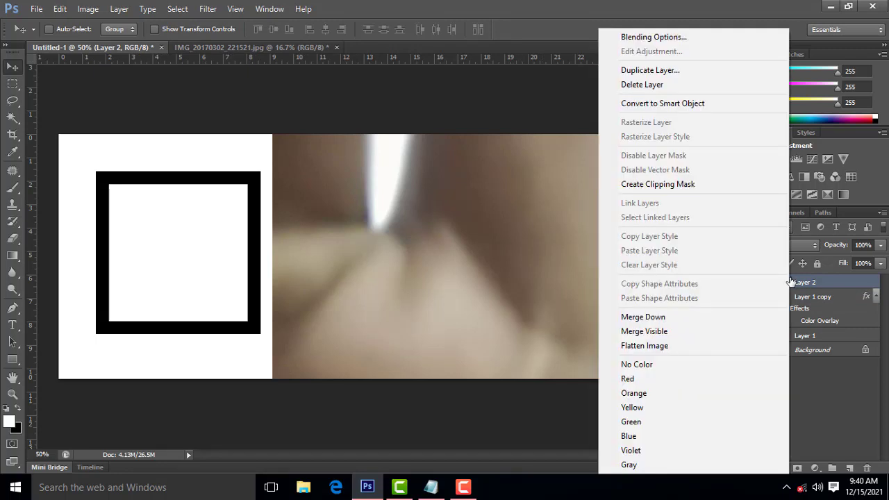
click(699, 187)
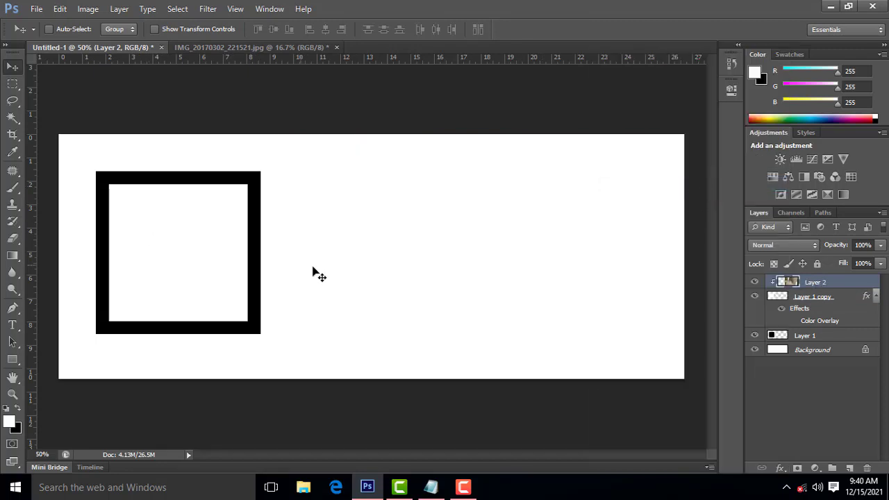
Scale the clipped Layer 2 photo to about 19.6% and position it so the face fills the first frame's square
key(ctrl+t)
drag(273, 135, 87, 151)
drag(66, 113, 135, 119)
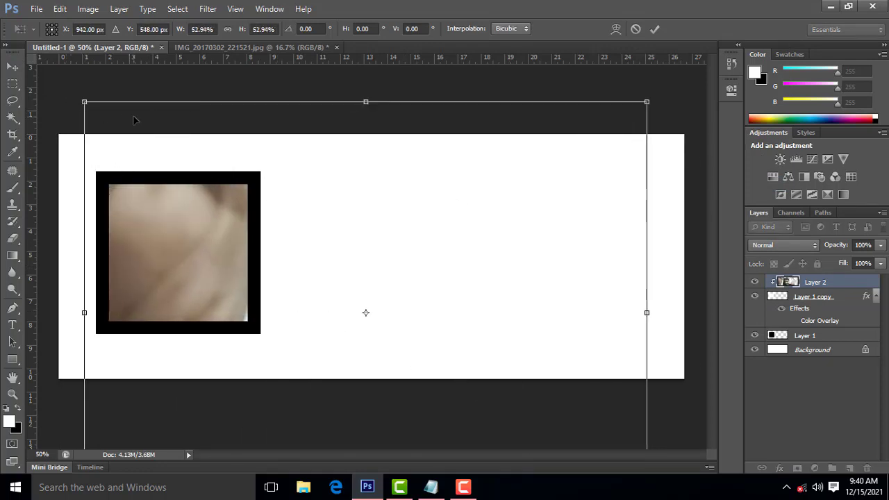
drag(84, 99, 268, 236)
drag(378, 297, 174, 233)
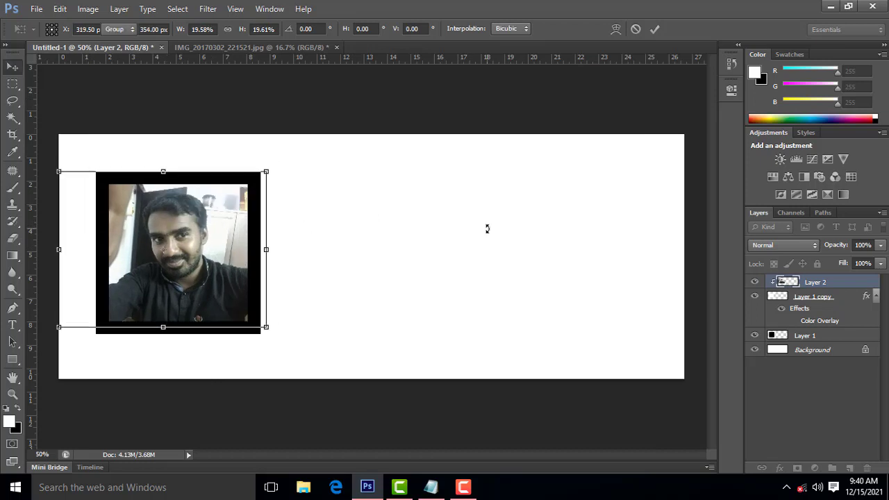
key(Return)
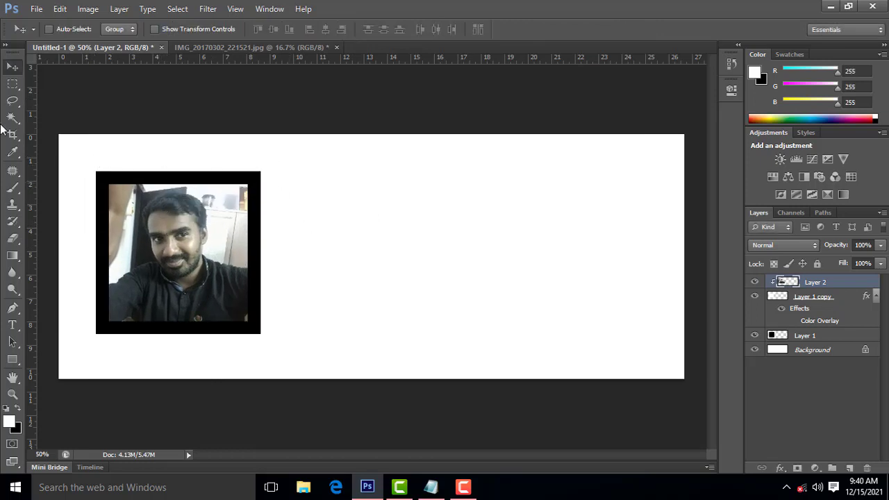
On a new layer, make a square marquee selection right of the first frame, fill it with black, and deselect
click(13, 84)
click(72, 79)
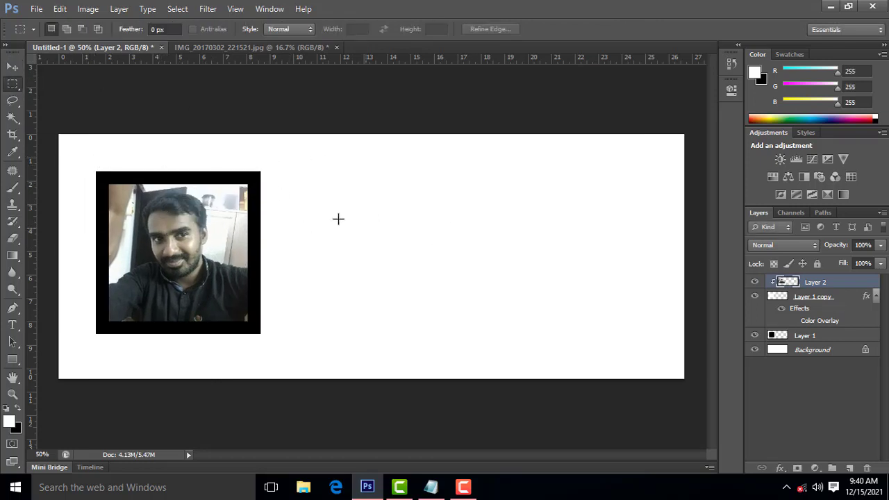
click(851, 468)
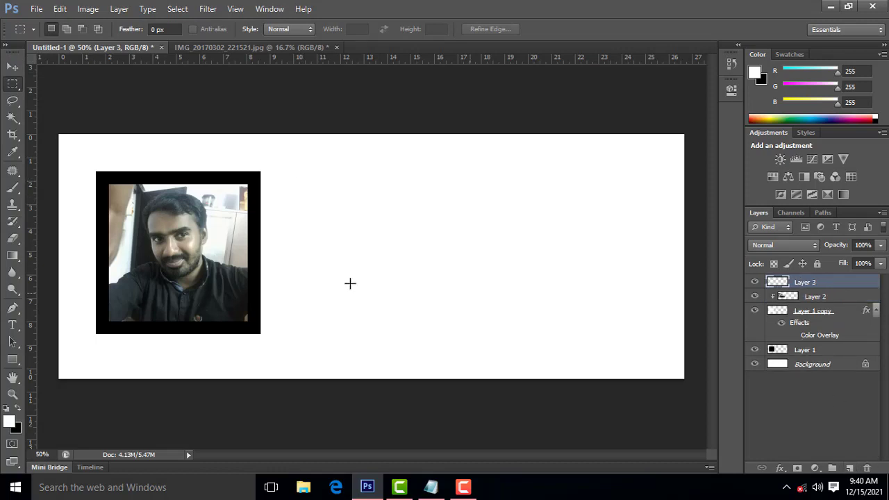
drag(310, 174, 467, 332)
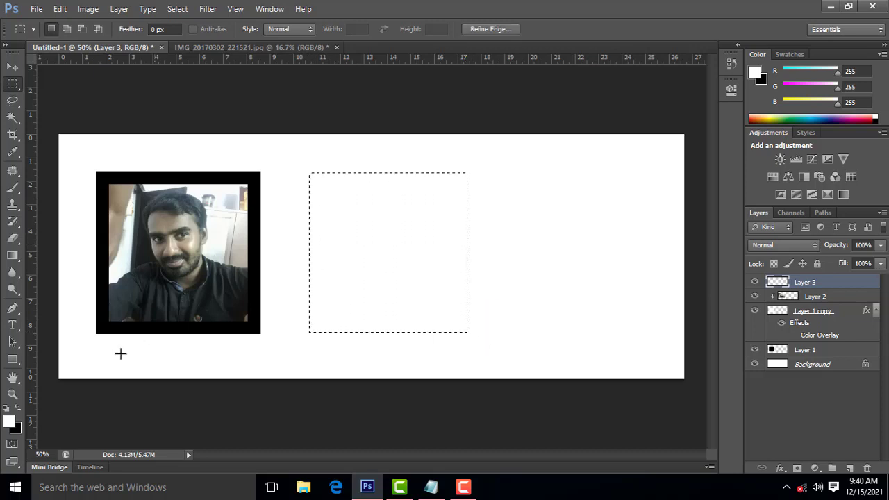
click(18, 409)
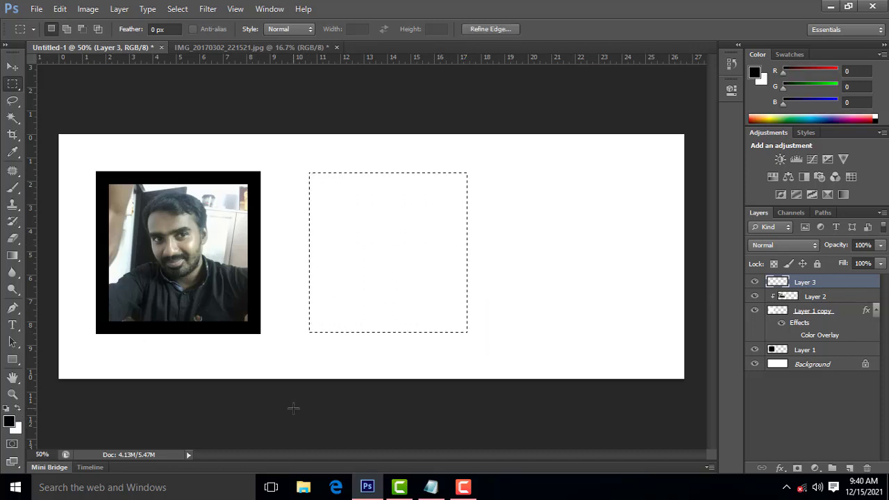
key(alt+BackSpace)
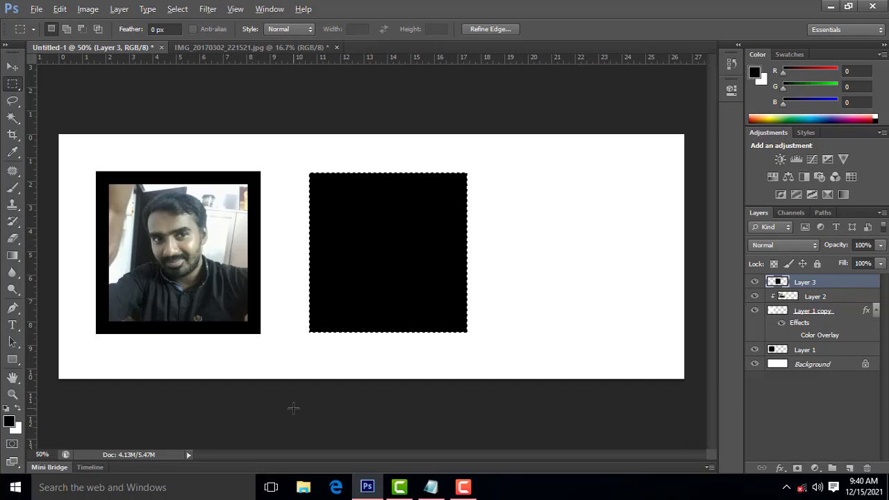
click(15, 410)
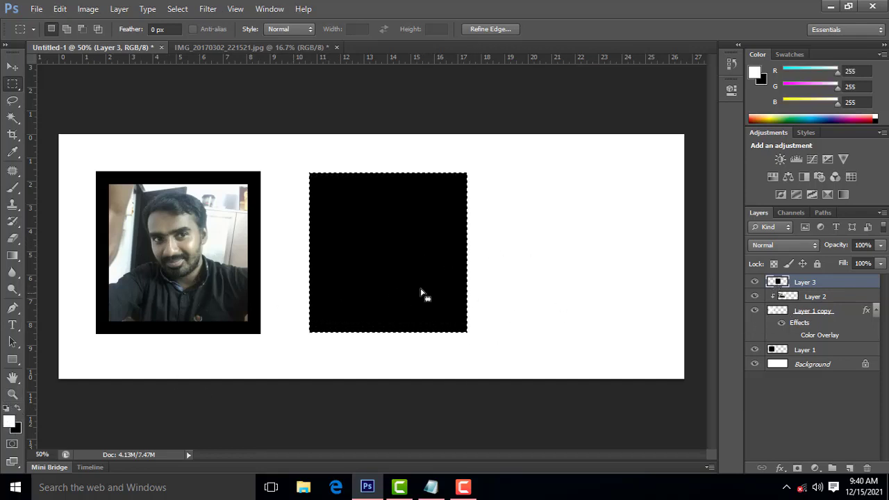
key(ctrl+d)
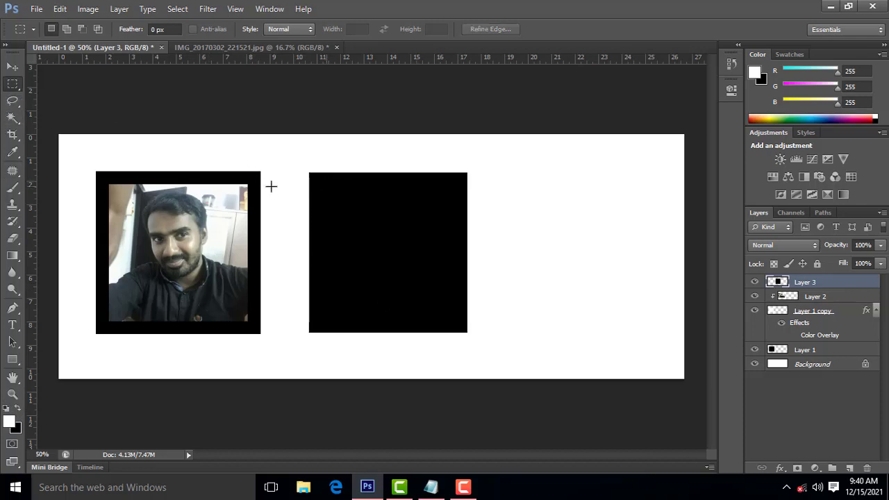
Duplicate the Layer 3 black square and scale the copy down around its center to leave an even border
click(11, 67)
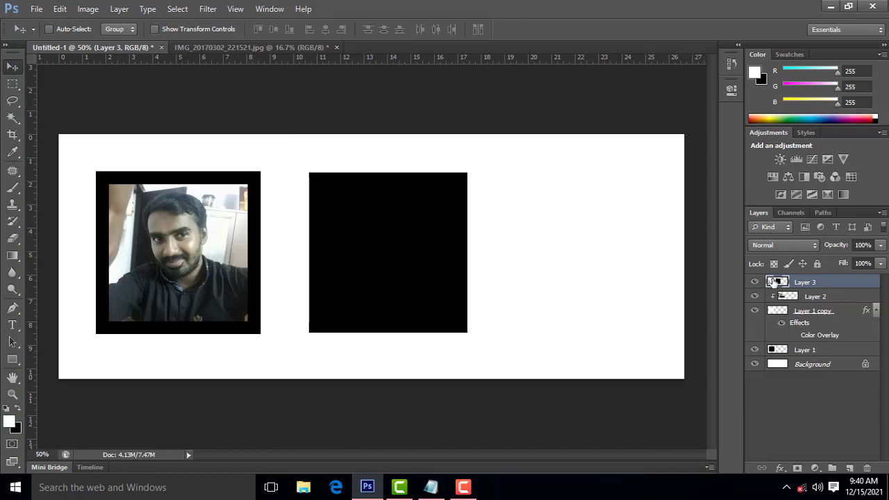
drag(775, 282, 849, 468)
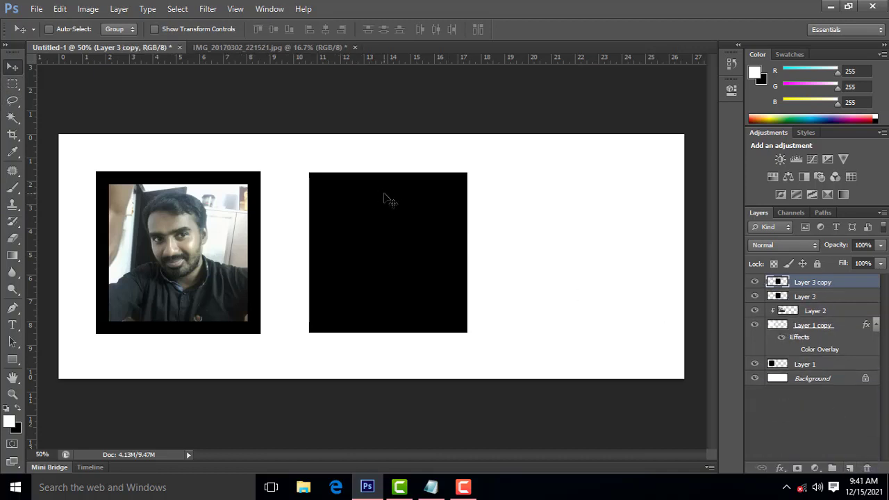
key(ctrl+t)
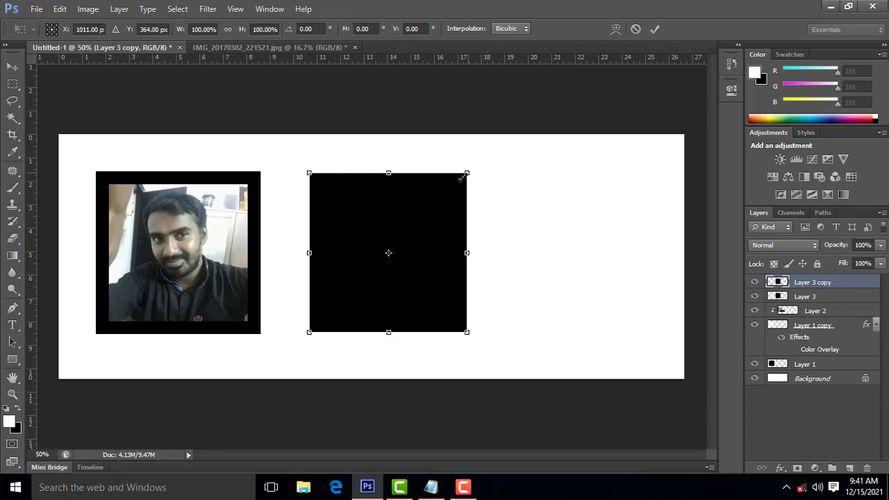
drag(463, 178, 452, 188)
key(Return)
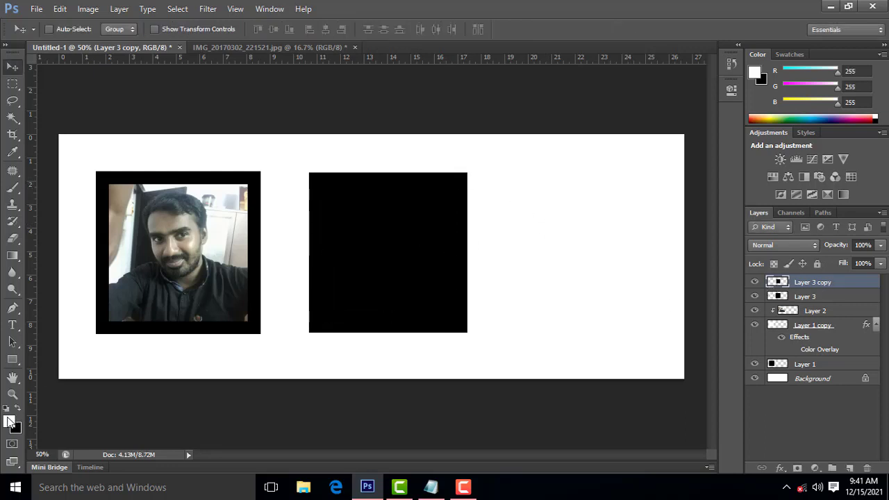
Load the Layer 3 copy's square as a selection, fill it with white, and deselect
ctrl+click(777, 285)
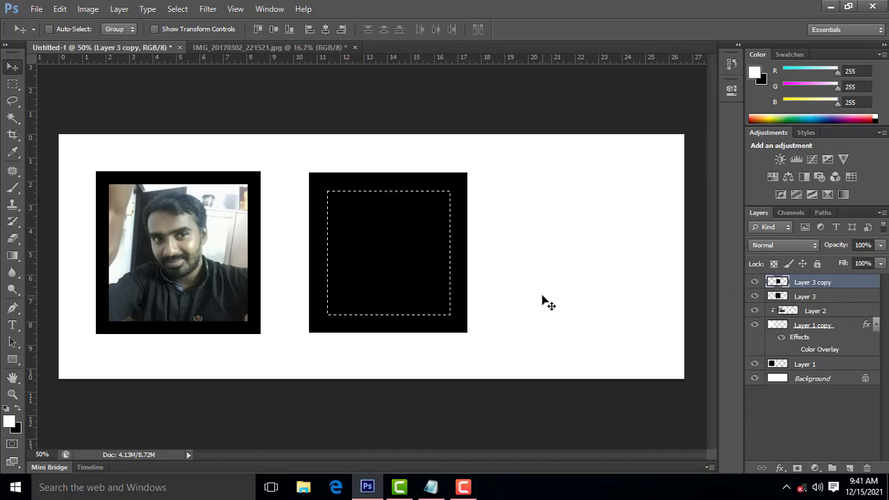
key(Delete)
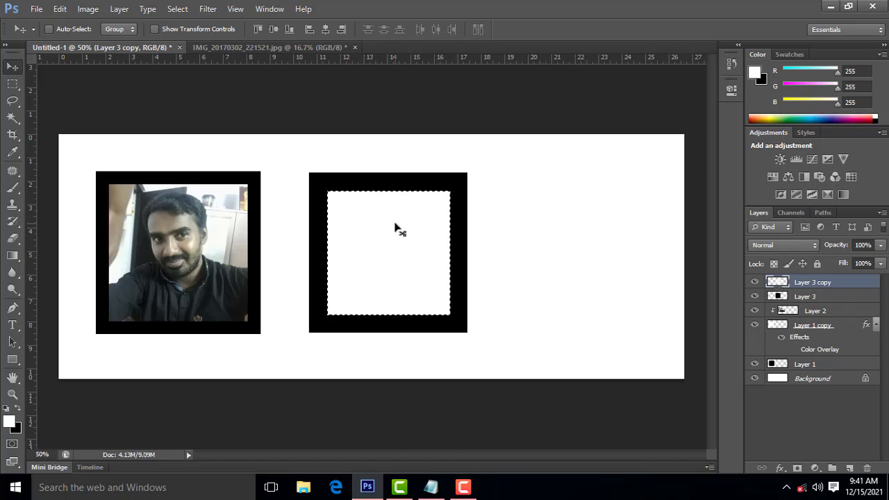
key(ctrl+d)
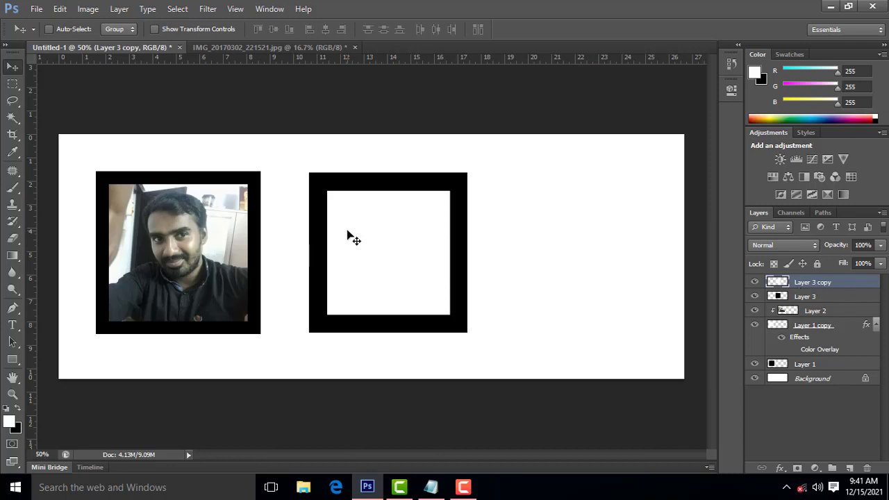
Copy the entire photo from IMG_20170302_221521.jpg and use Paste Into to place it within the Layer 3 copy square's selection
click(244, 49)
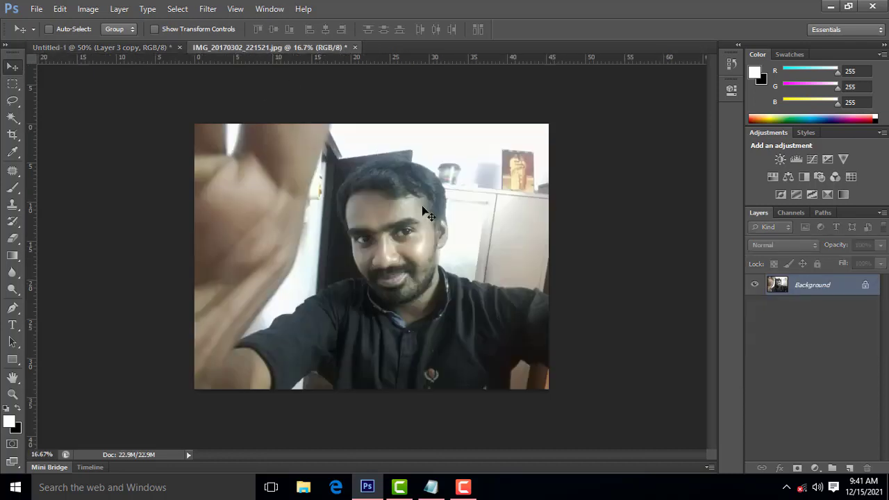
key(ctrl+a)
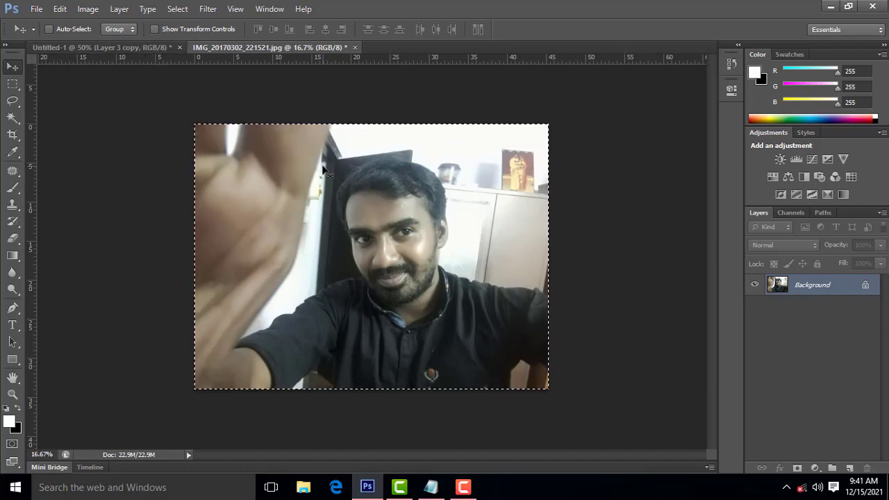
drag(311, 172, 410, 236)
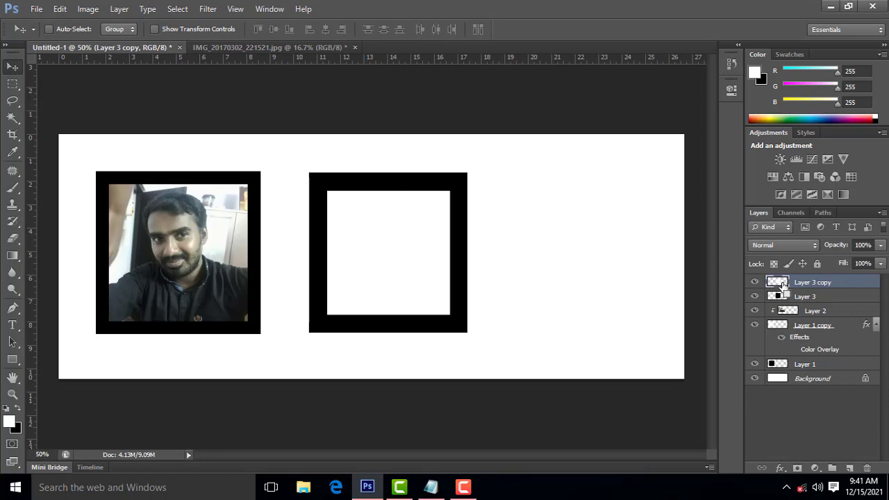
ctrl+click(782, 284)
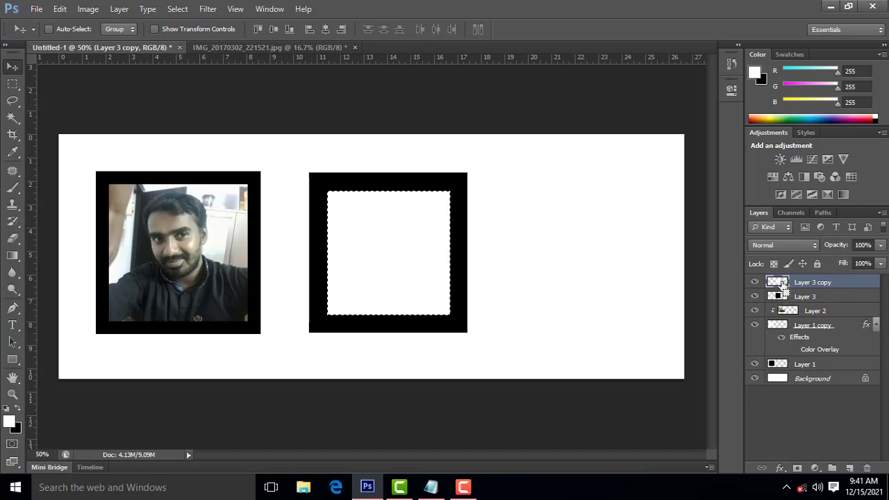
click(59, 10)
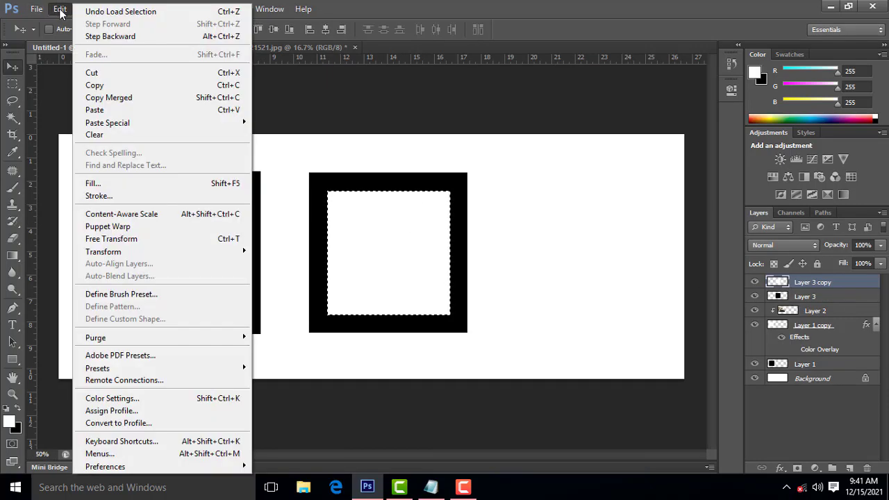
mouse_move(160, 120)
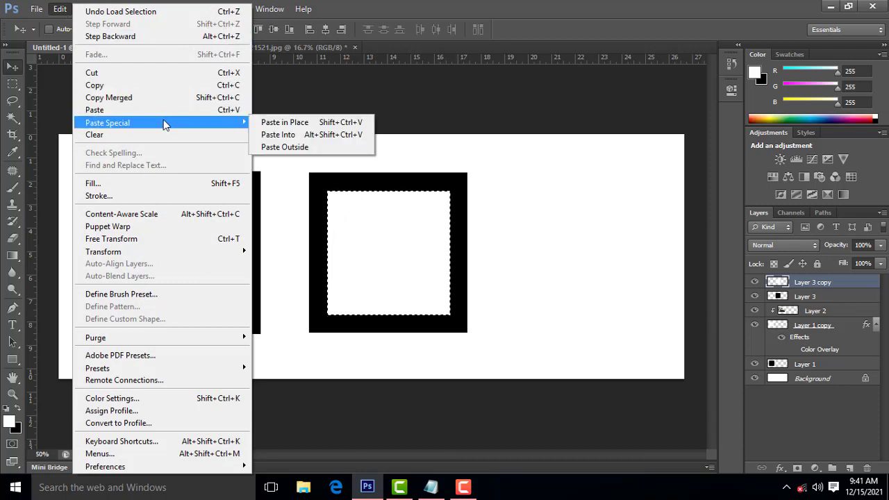
click(367, 137)
Scale the pasted Layer 4 photo to about 20.7%, fit it inside the second frame, and delete that layer
drag(421, 259, 352, 233)
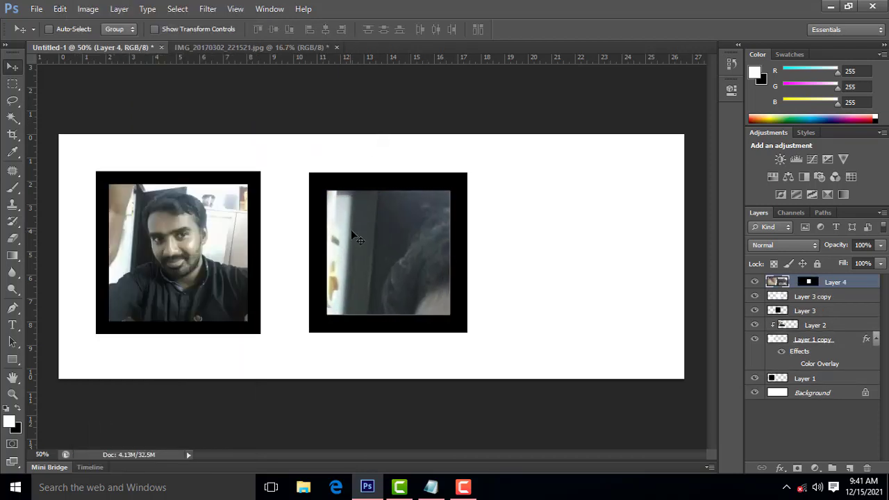
key(ctrl+t)
drag(102, 103, 260, 120)
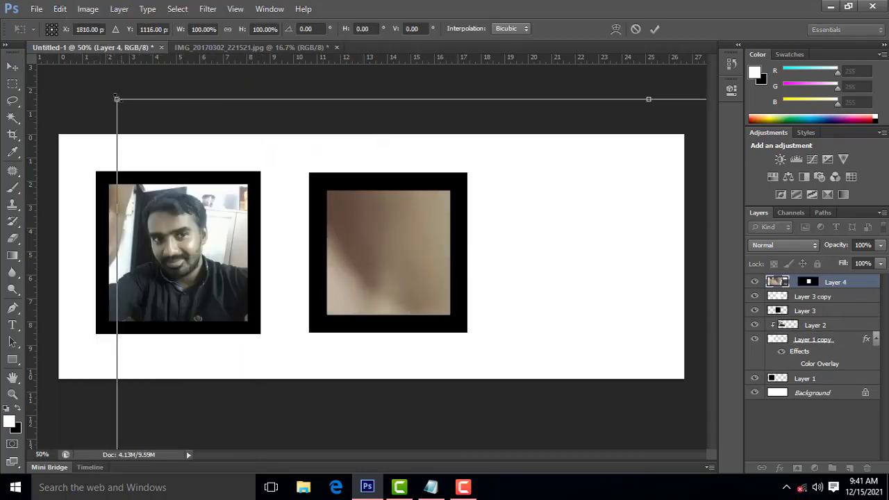
drag(119, 97, 508, 338)
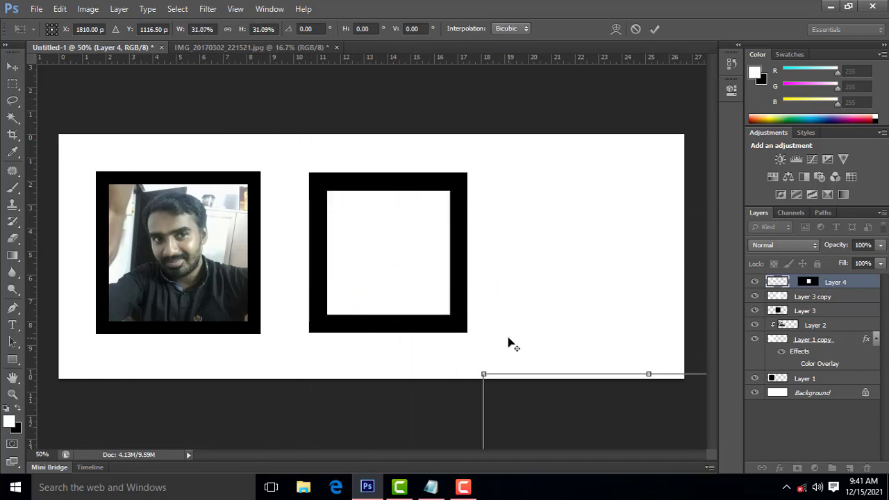
drag(597, 400, 338, 118)
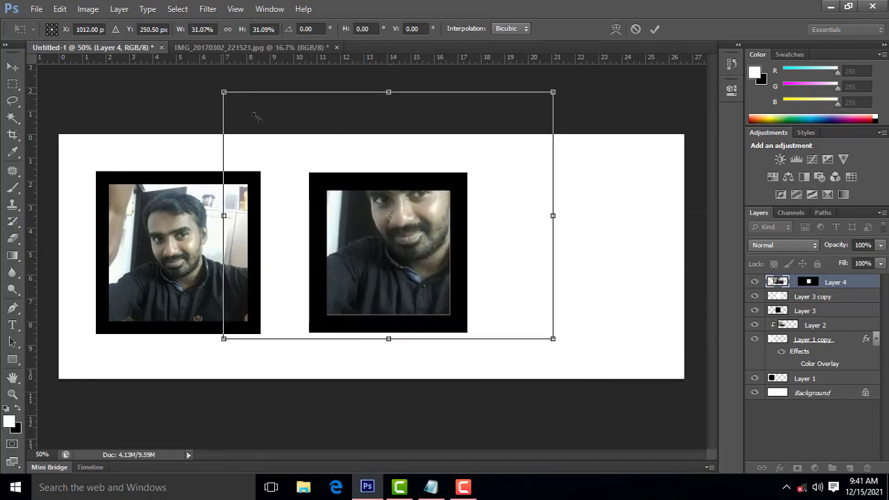
drag(256, 117, 290, 157)
drag(382, 251, 392, 286)
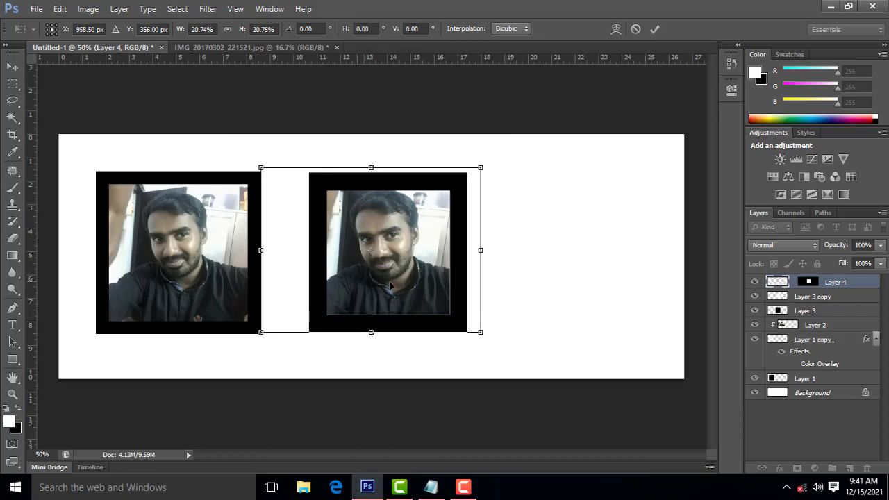
key(Return)
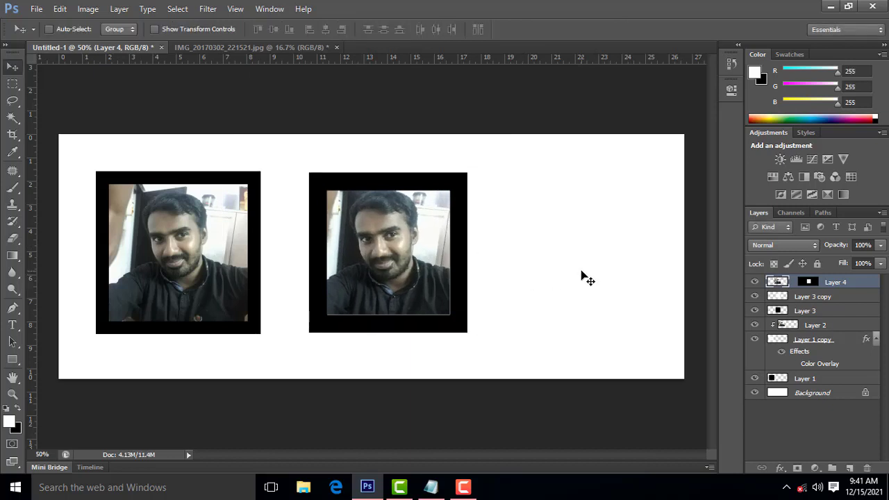
key(Delete)
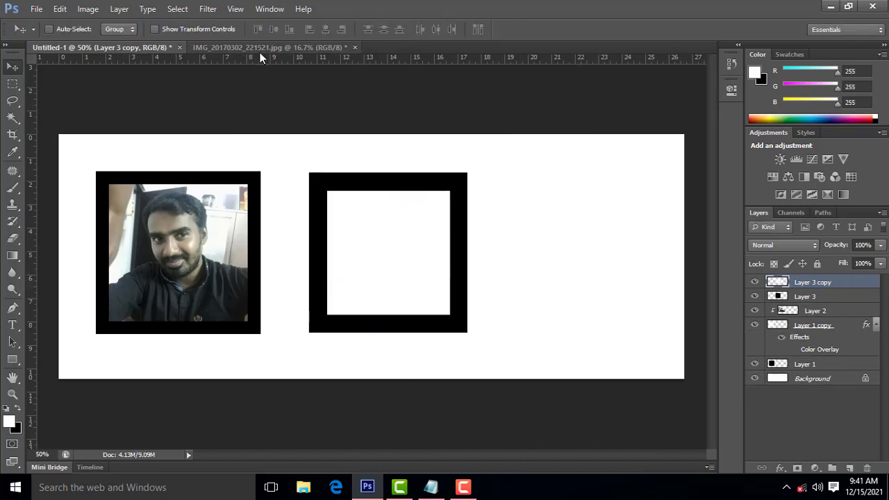
Float the photo document, copy its image into Untitled-1 as a new layer, and close the photo document without saving
drag(270, 47, 463, 301)
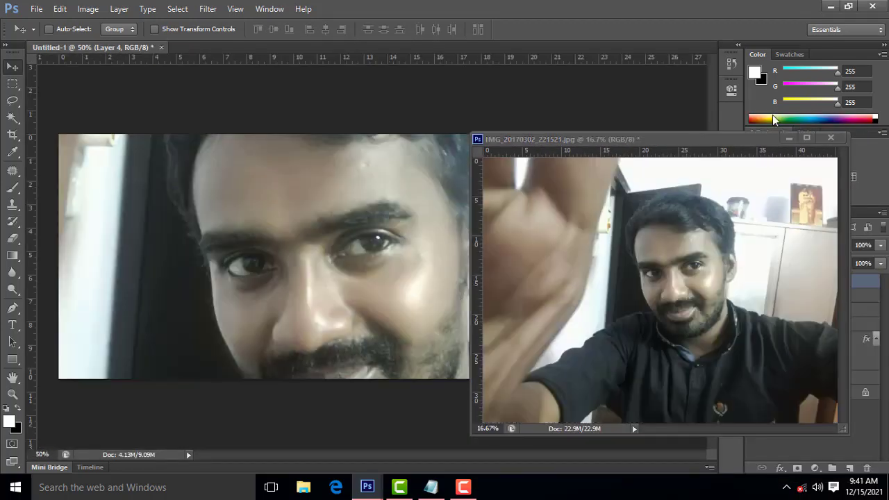
click(831, 136)
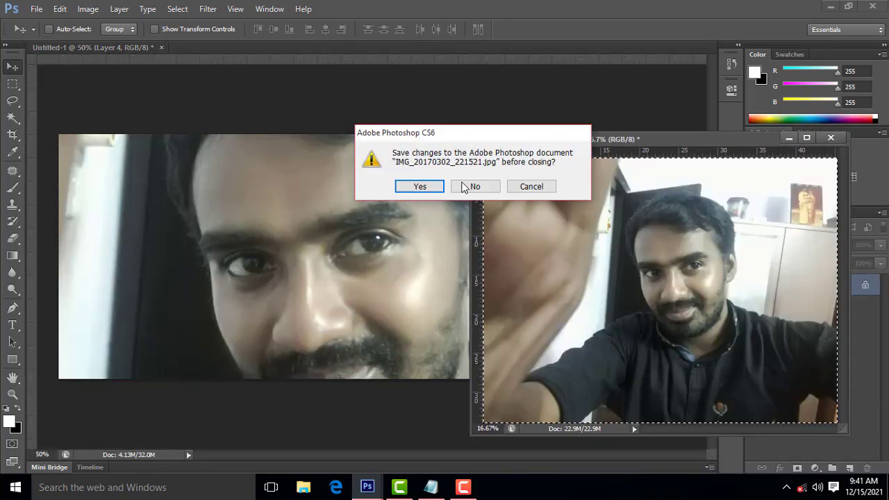
click(468, 185)
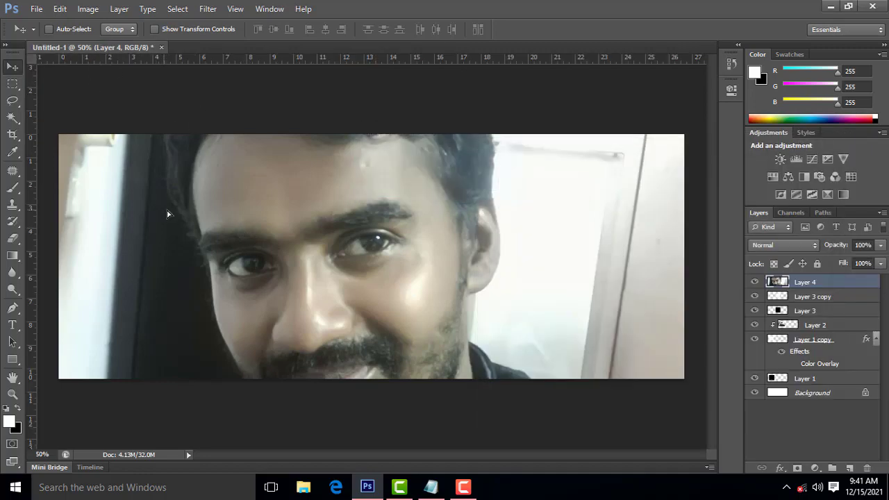
Move the Layer 4 photo aside to uncover part of the second frame's white square, and select Layer 3 copy
drag(166, 214, 527, 272)
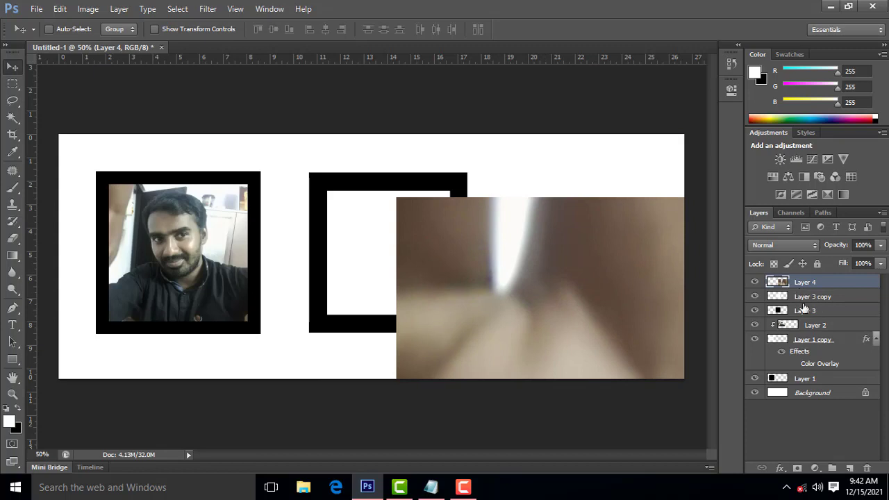
click(779, 299)
click(792, 285)
click(794, 298)
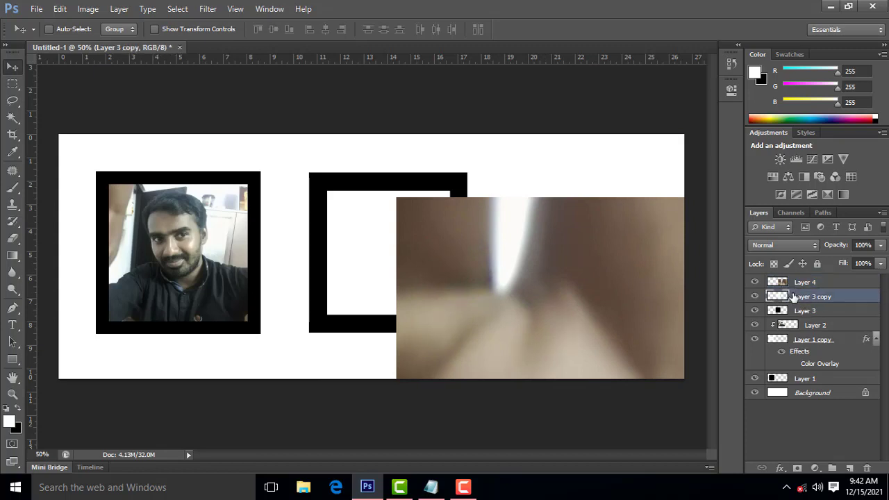
Clip the Layer 4 photo to the white square on Layer 3 copy with a clipping mask
click(789, 285)
click(807, 298)
click(812, 286)
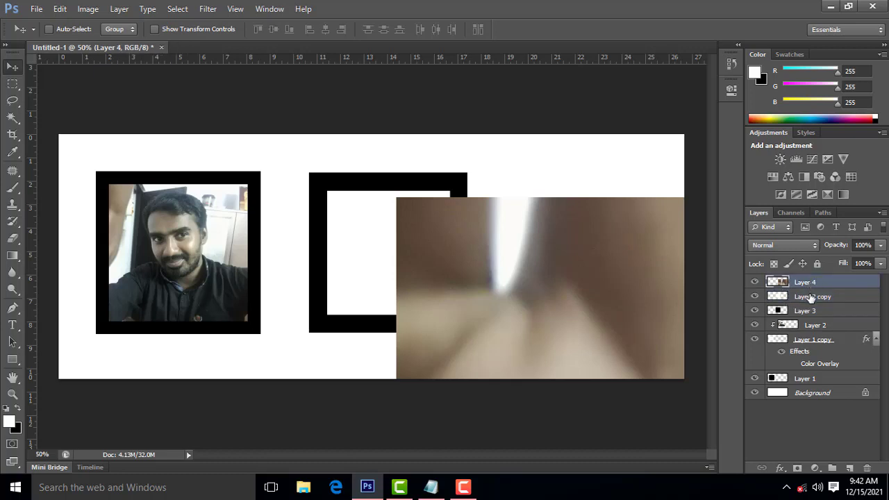
click(809, 298)
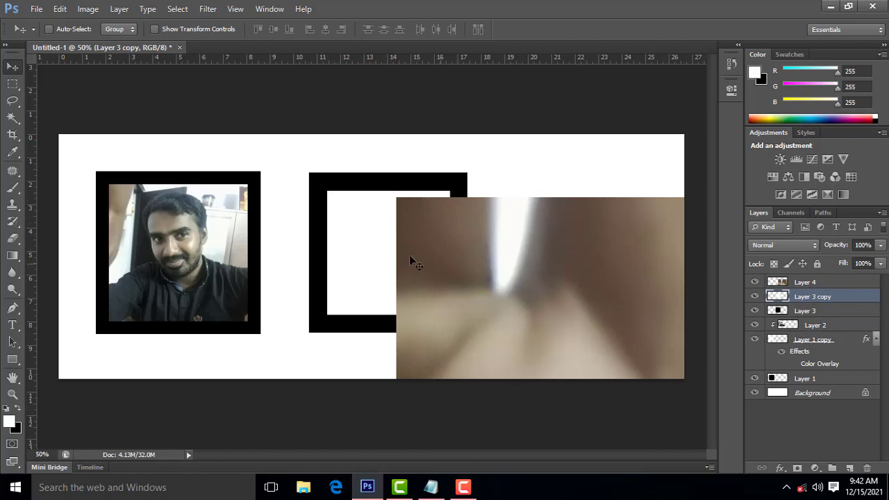
click(784, 283)
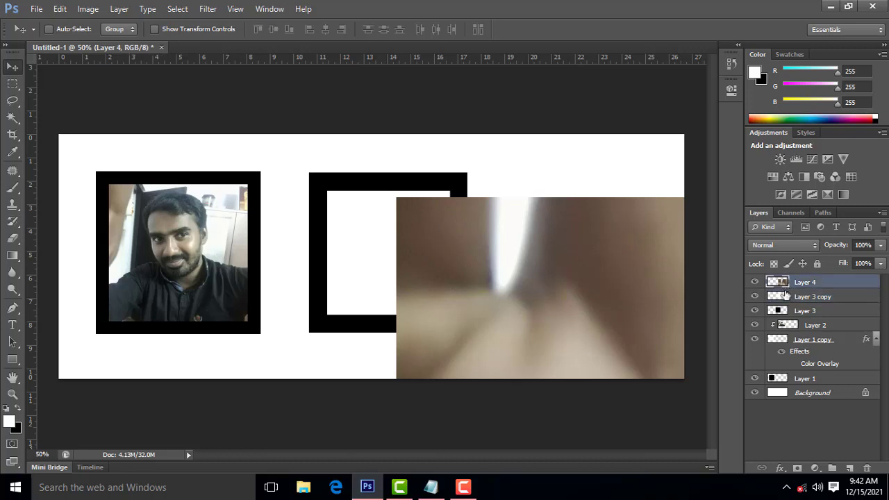
click(783, 297)
click(782, 283)
right_click(842, 290)
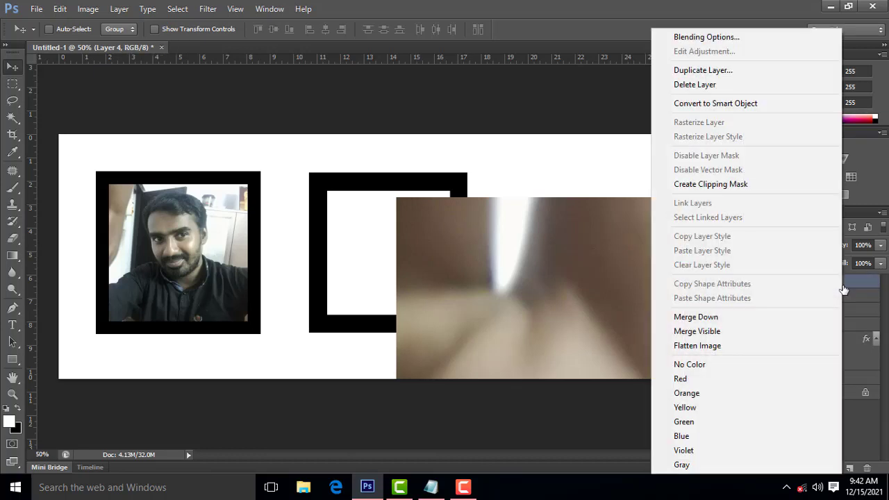
click(766, 185)
Move the clipped Layer 4 photo over the second frame and scale it down so the face and shoulders fill the inner square
drag(437, 267, 332, 276)
key(ctrl+t)
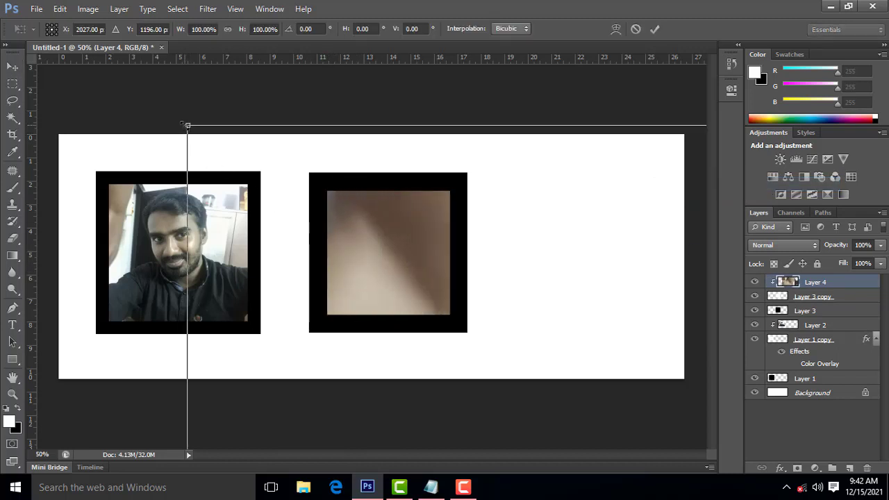
drag(188, 126, 479, 344)
drag(521, 385, 280, 210)
key(Return)
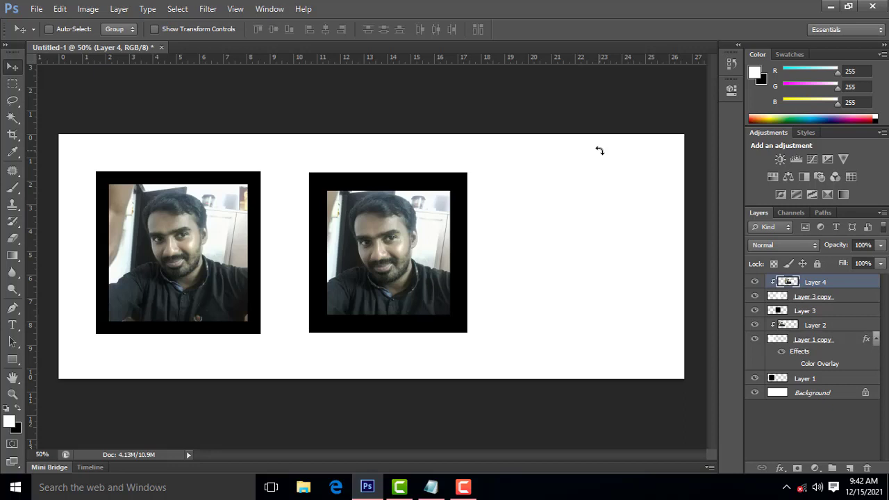
Apply a Levels adjustment to the Layer 4 photo with black input 5 and midtone 1.02
key(ctrl+plus)
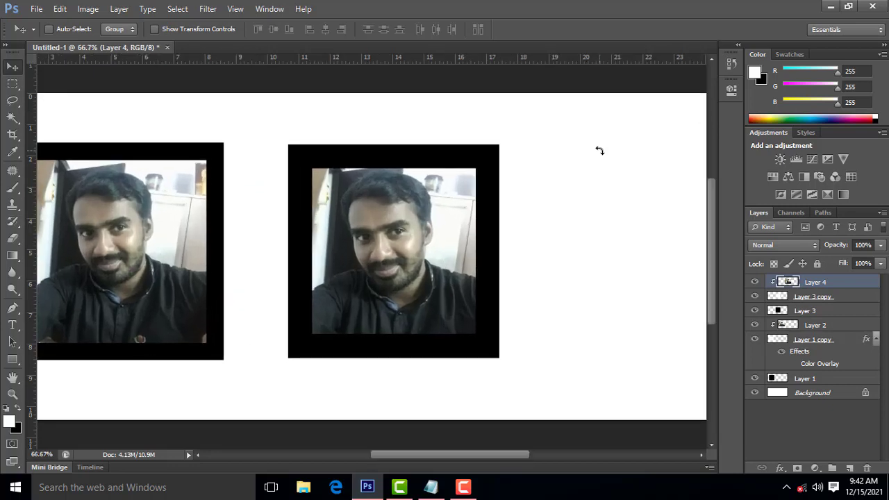
key(ctrl+plus)
right_click(421, 194)
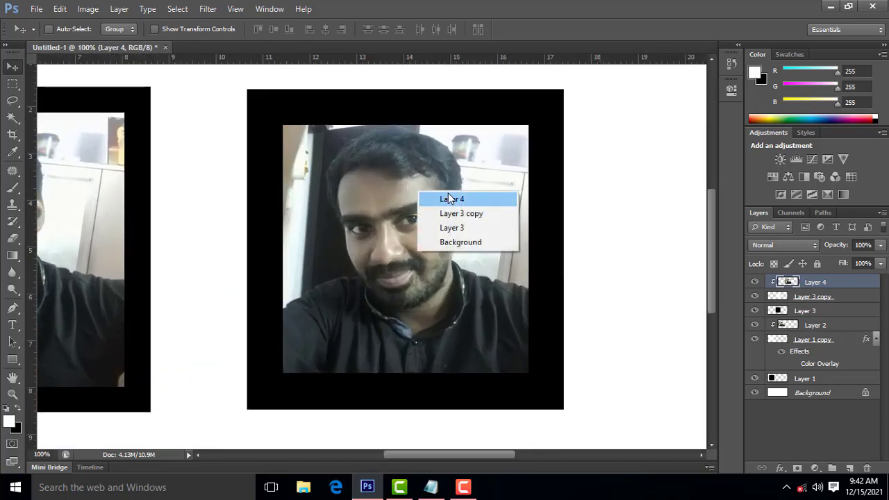
click(451, 200)
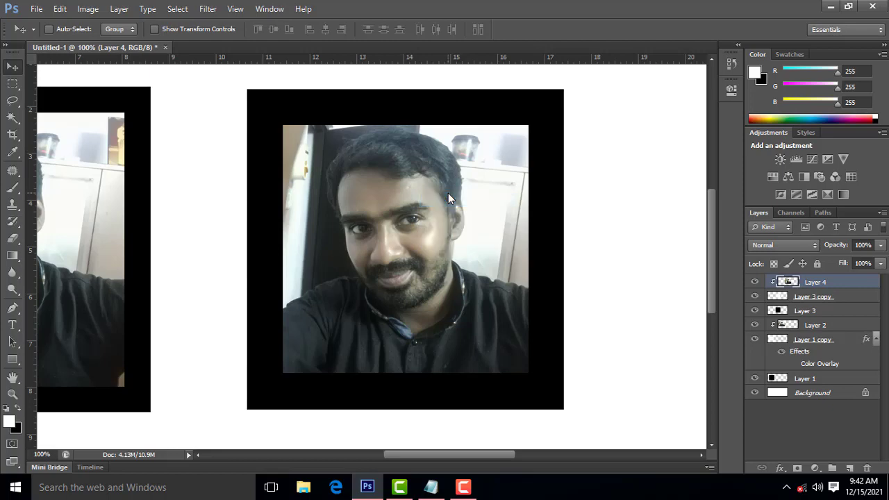
key(ctrl+l)
mouse_move(737, 191)
mouse_down()
mouse_move(726, 191)
mouse_move(735, 192)
mouse_up()
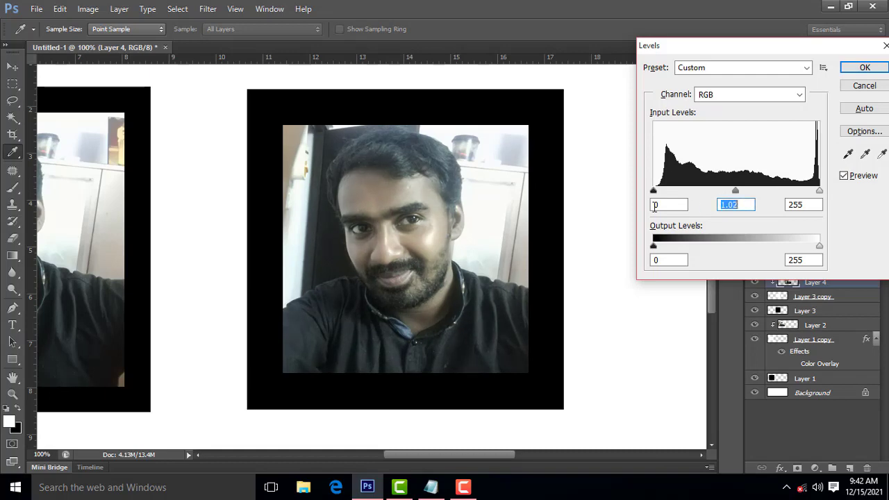
drag(653, 190, 658, 194)
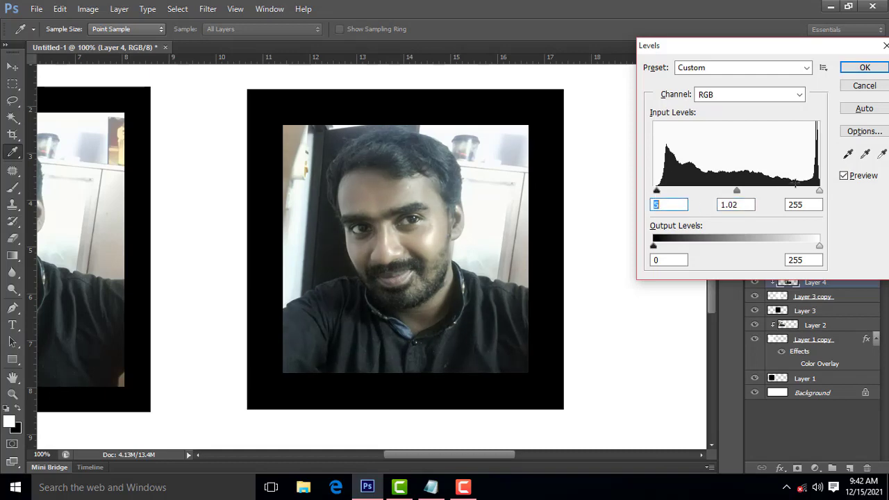
click(817, 192)
click(854, 70)
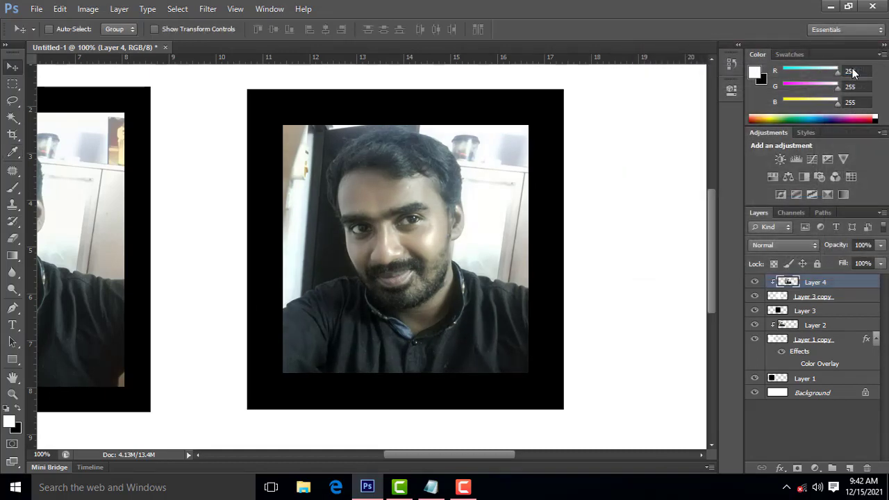
Apply Hue/Saturation to the Layer 4 photo with Hue +10 and Saturation -8
key(ctrl+u)
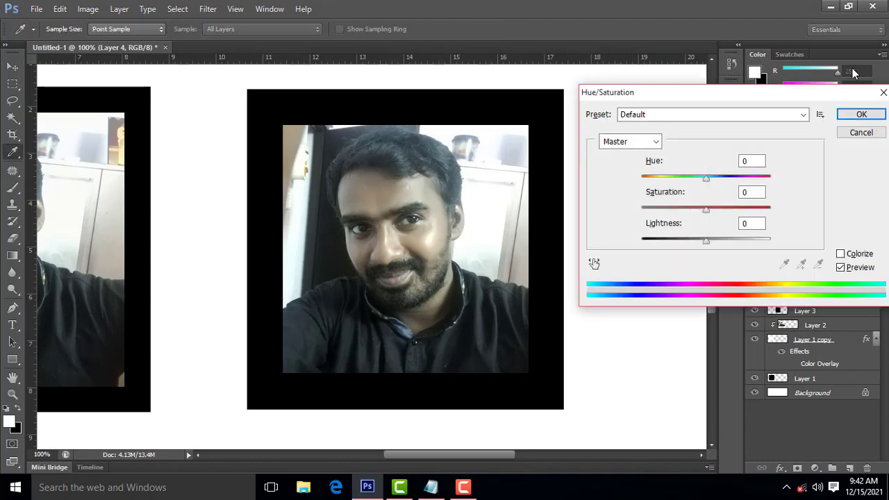
drag(706, 182, 701, 210)
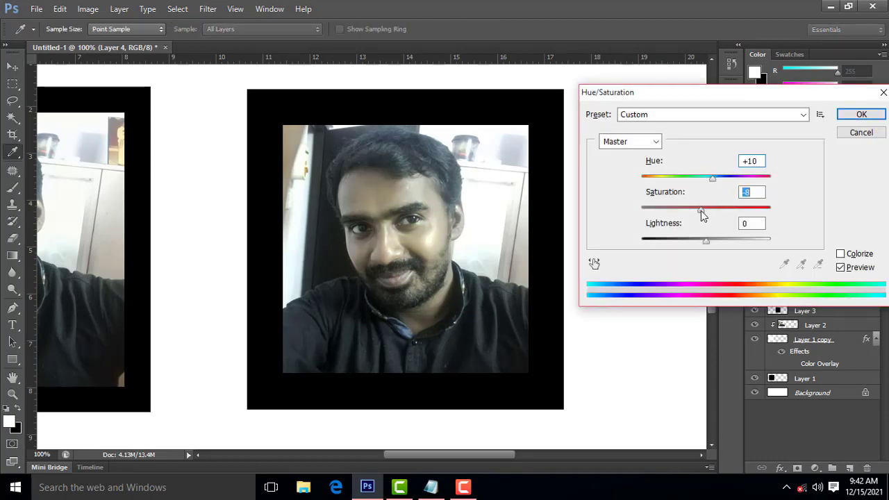
click(860, 115)
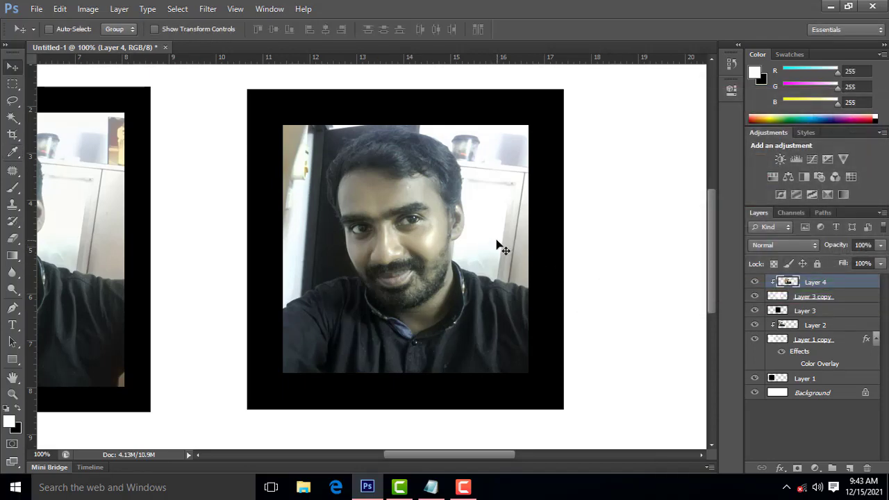
Apply the Athentech Imaging Perfectly Clear v3 filter to the Layer 4 photo using the iAuto 2019 preset
click(208, 9)
mouse_move(258, 260)
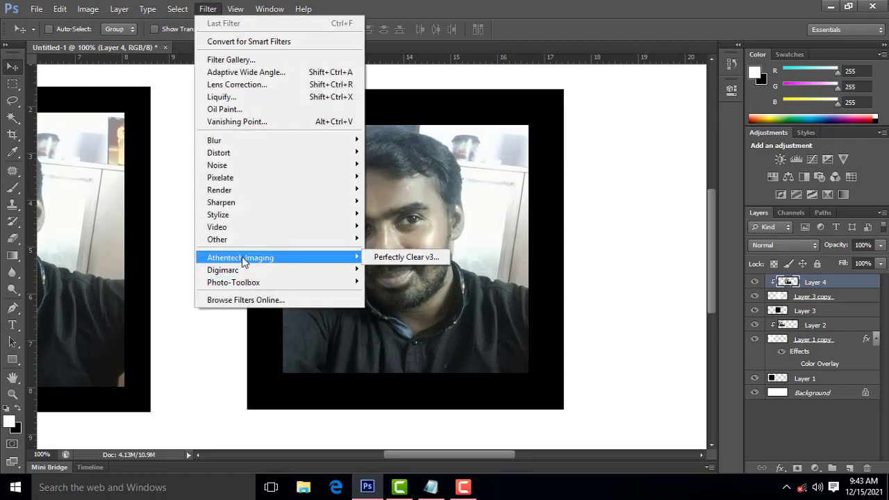
click(400, 257)
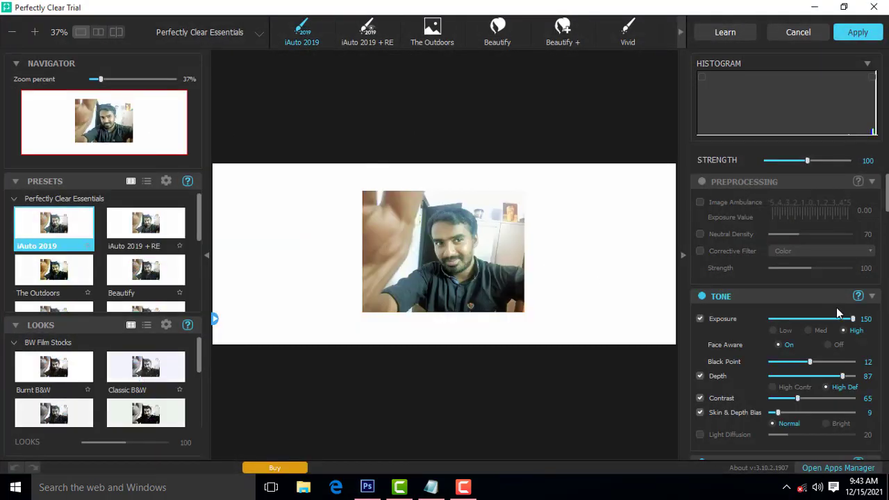
scroll(816, 295, down, 10)
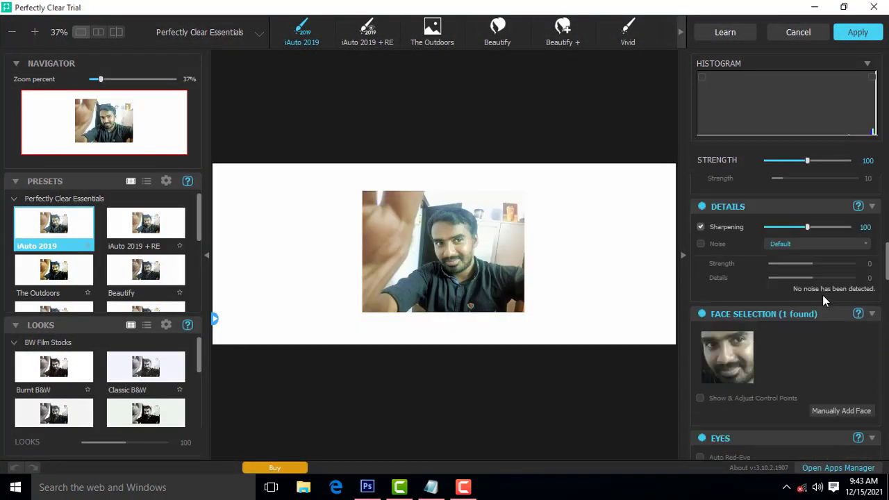
scroll(823, 298, up, 3)
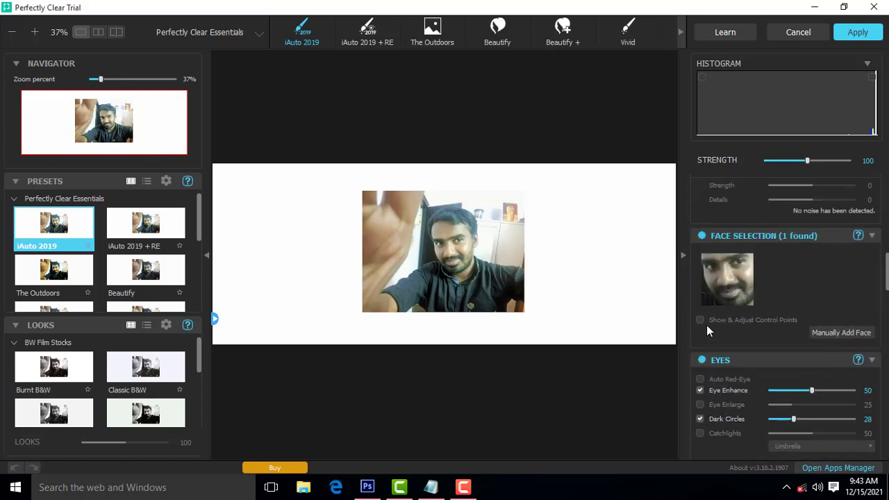
click(700, 320)
click(700, 321)
scroll(794, 368, down, 3)
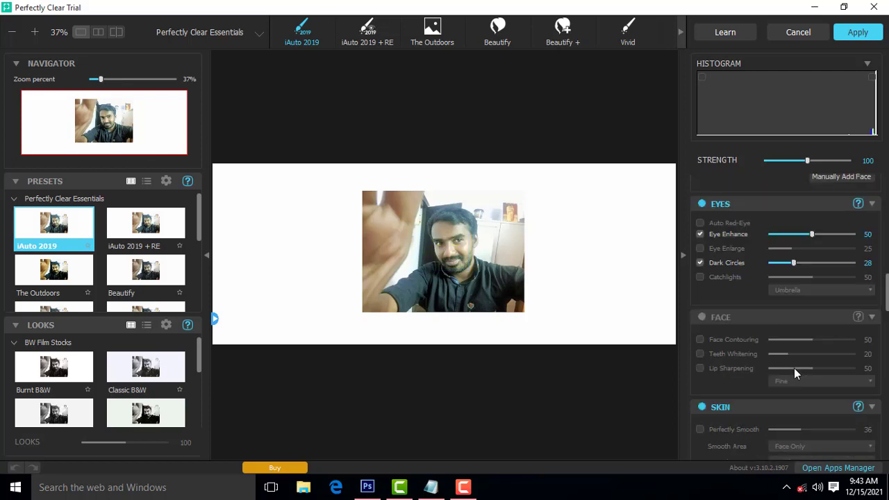
scroll(794, 361, down, 3)
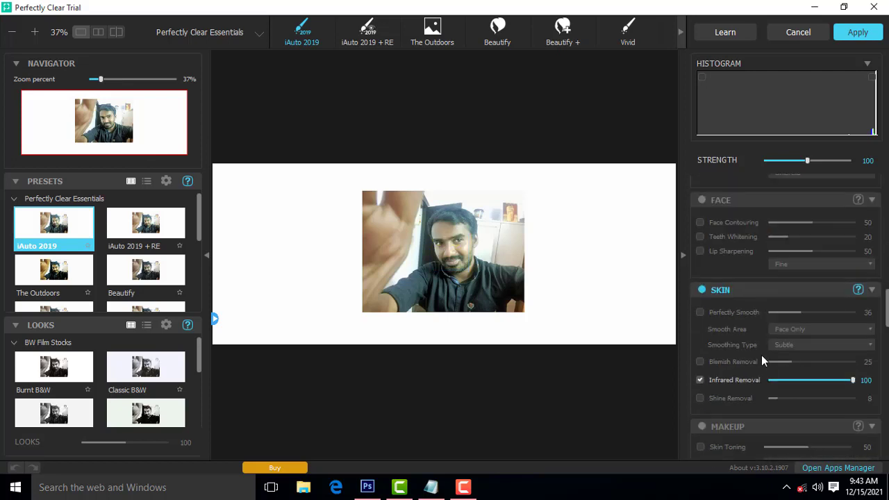
click(859, 32)
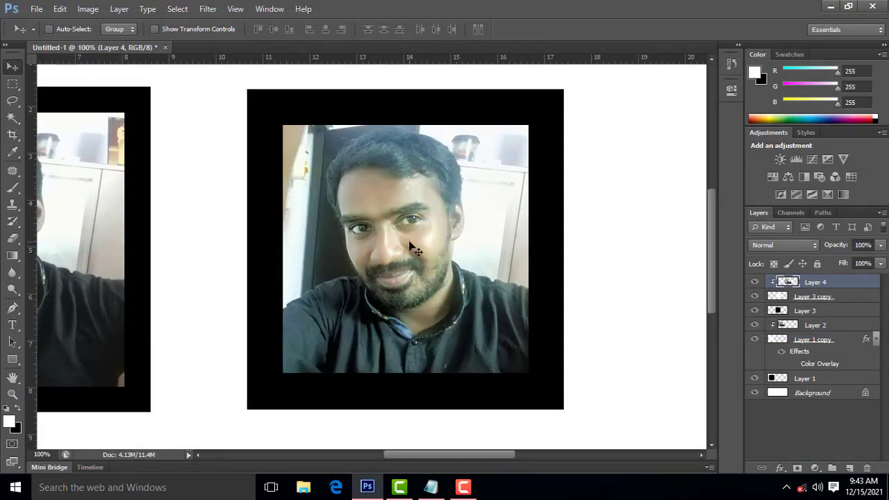
Deepen the shadows of the Layer 4 photo with Levels by raising the black input and fine-tuning the midtones
key(ctrl+l)
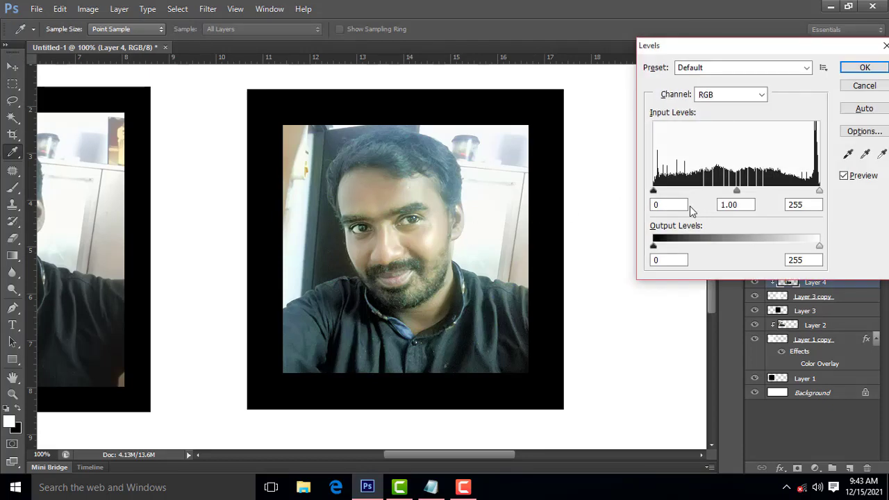
drag(653, 193, 667, 192)
drag(741, 195, 740, 189)
click(861, 68)
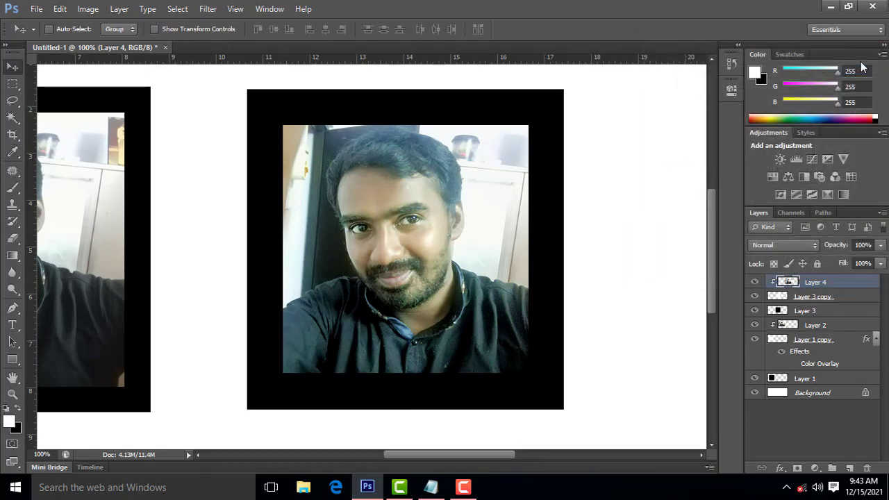
key(ctrl+minus)
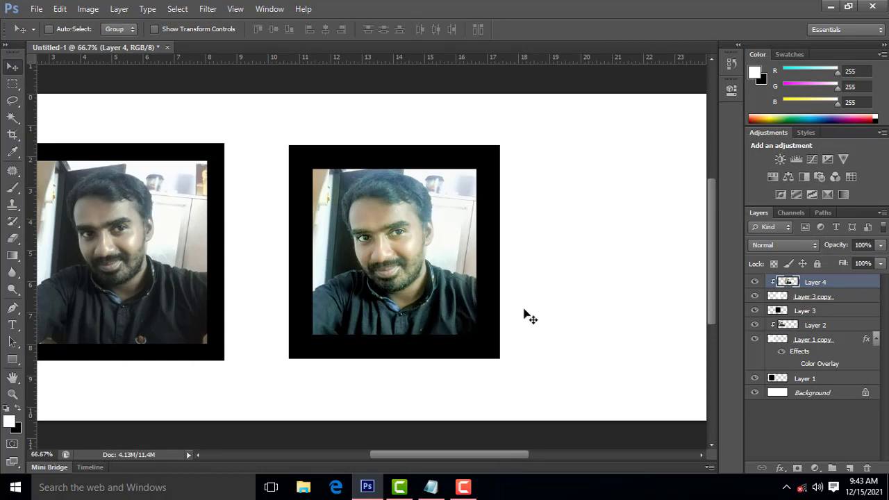
click(463, 487)
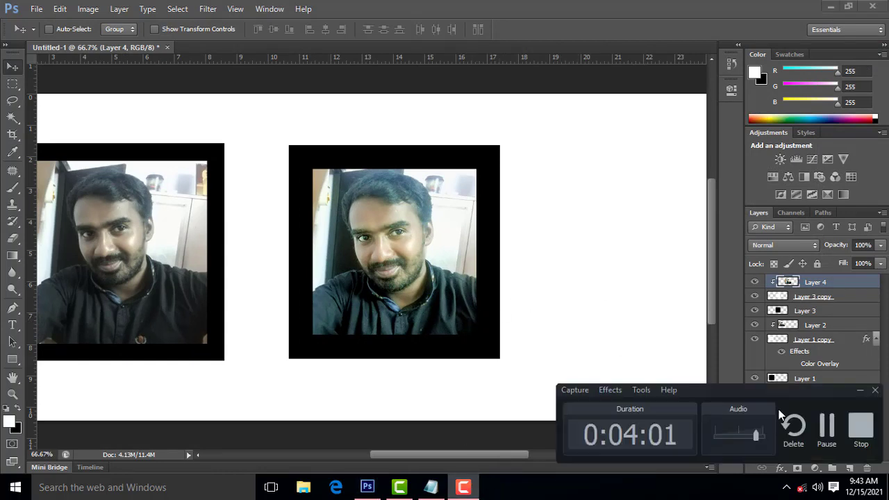